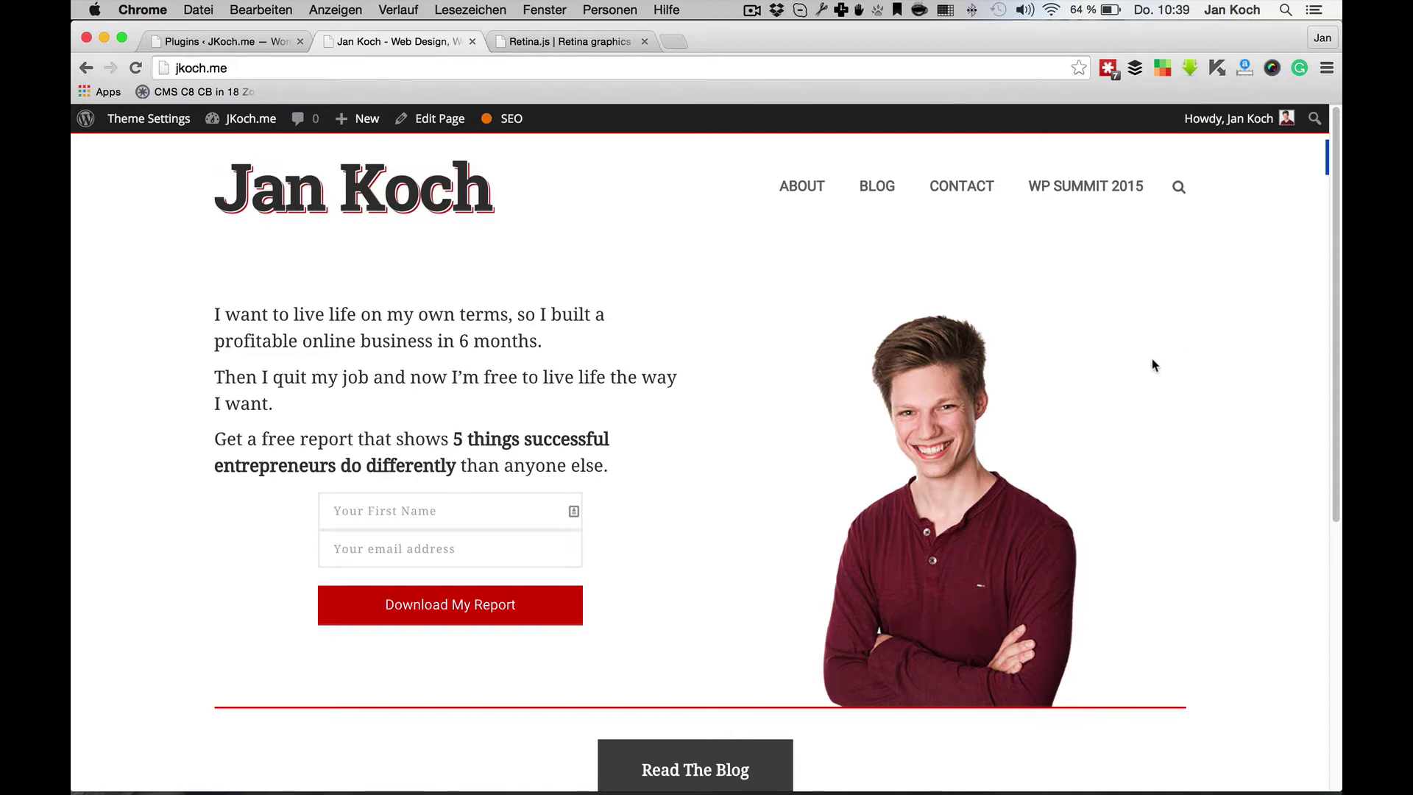
# - Go to retinajs.com and download the retina.js zip, retina-1.3.0 (1).zip
pyautogui.click(602, 44)
pyautogui.click(600, 66)
pyautogui.press('super+a')
pyautogui.write('retu')
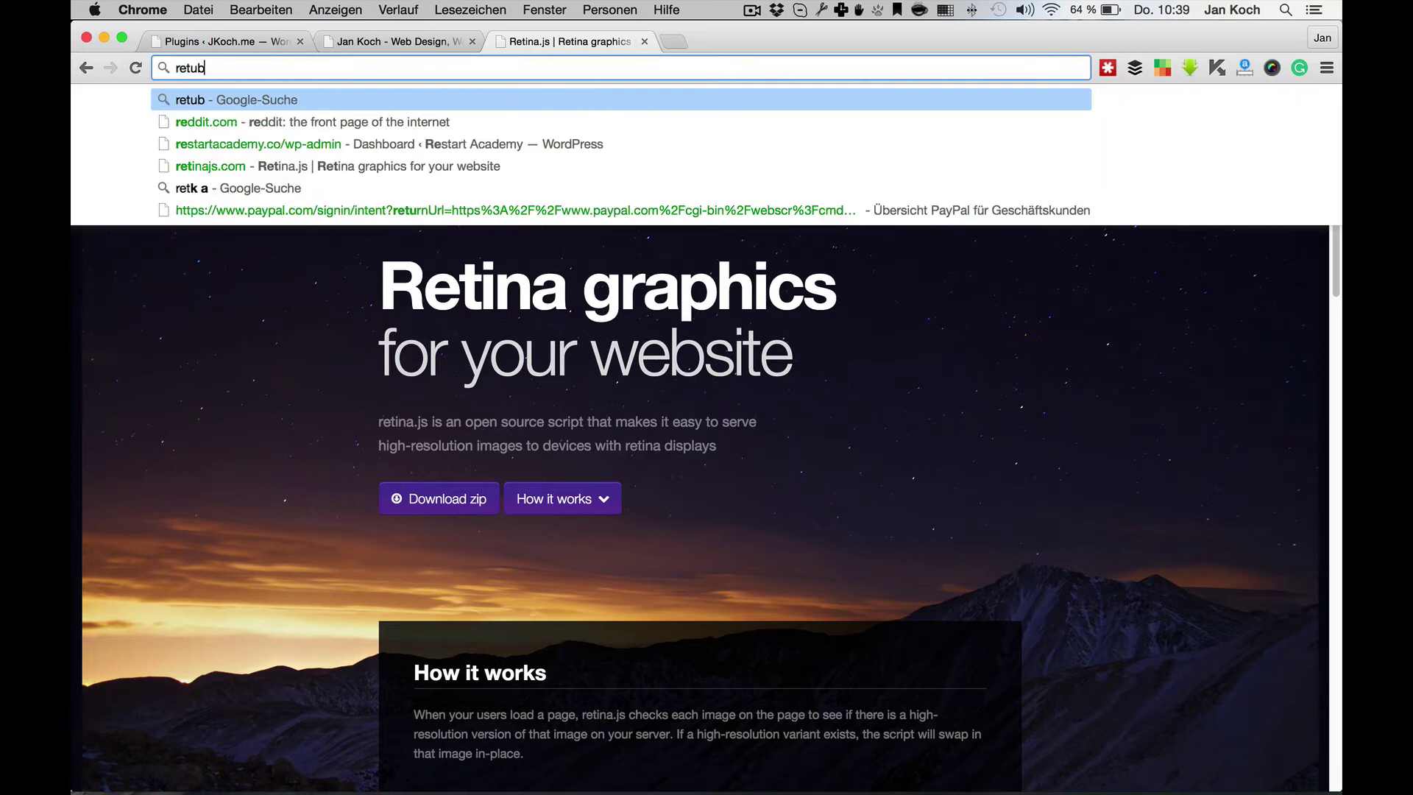
pyautogui.press('BackSpace')
pyautogui.write('i')
pyautogui.press('Right')
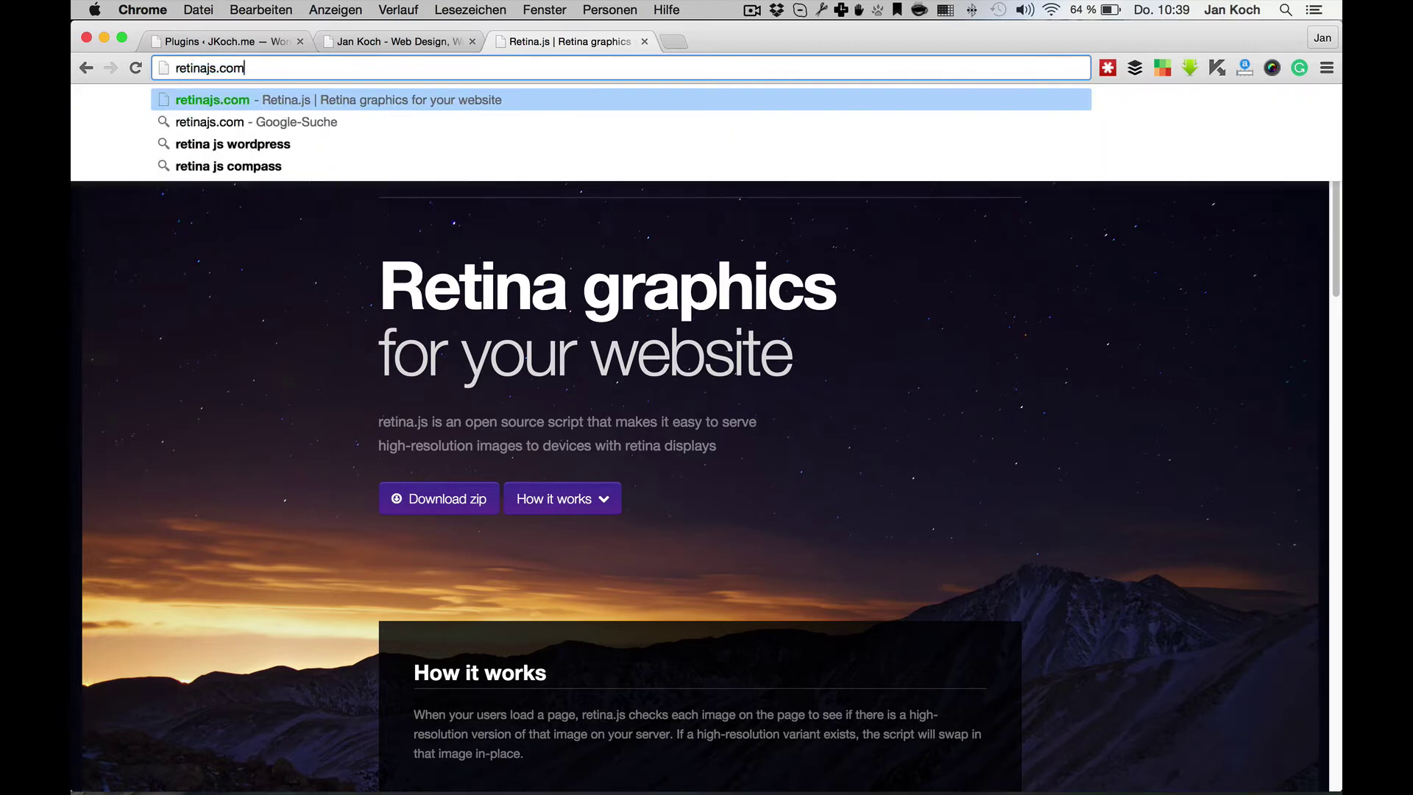
pyautogui.press('Return')
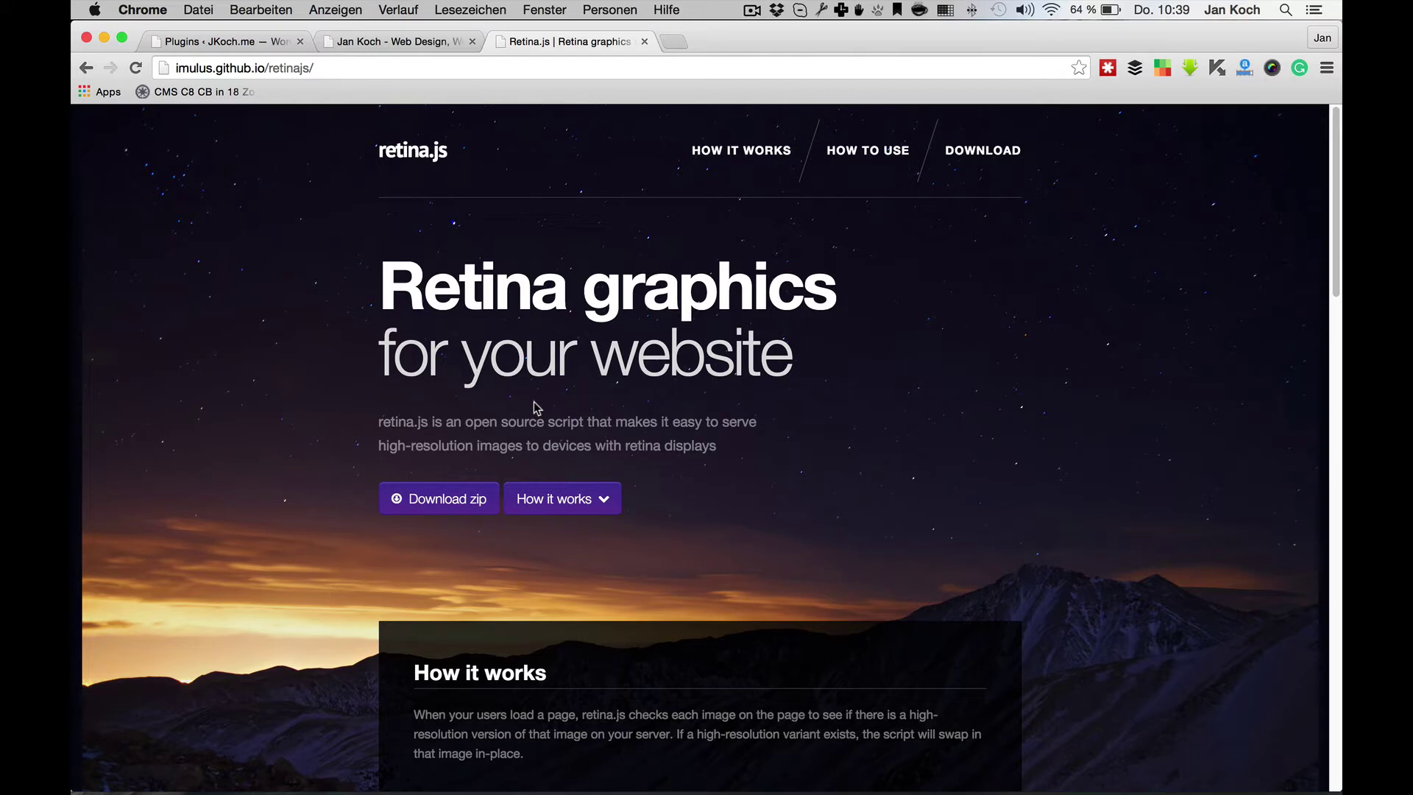
pyautogui.click(462, 504)
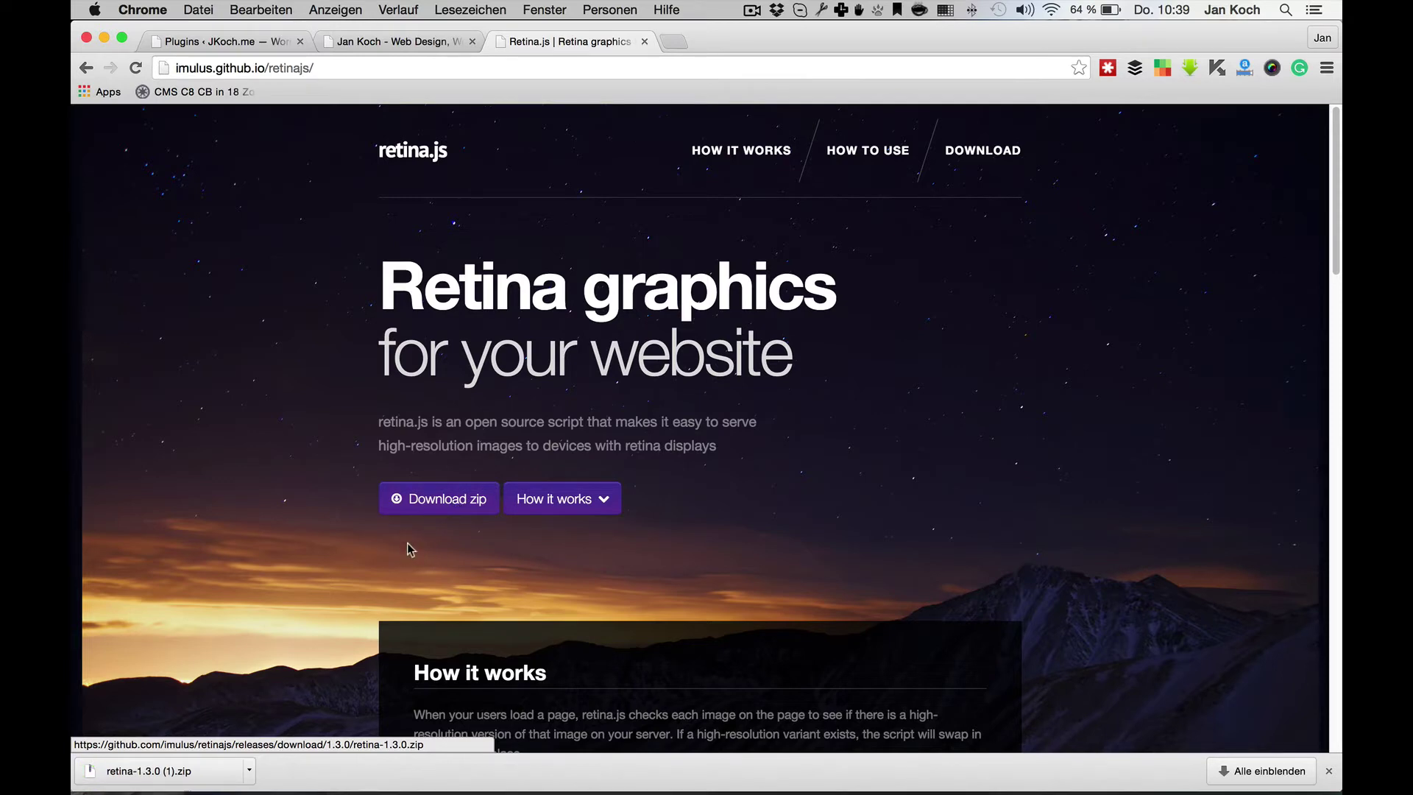
# - Extract the zip, set Finder beside the browser, and preview retina.min.js in the retina-1.3.0 (1) folder
pyautogui.click(184, 771)
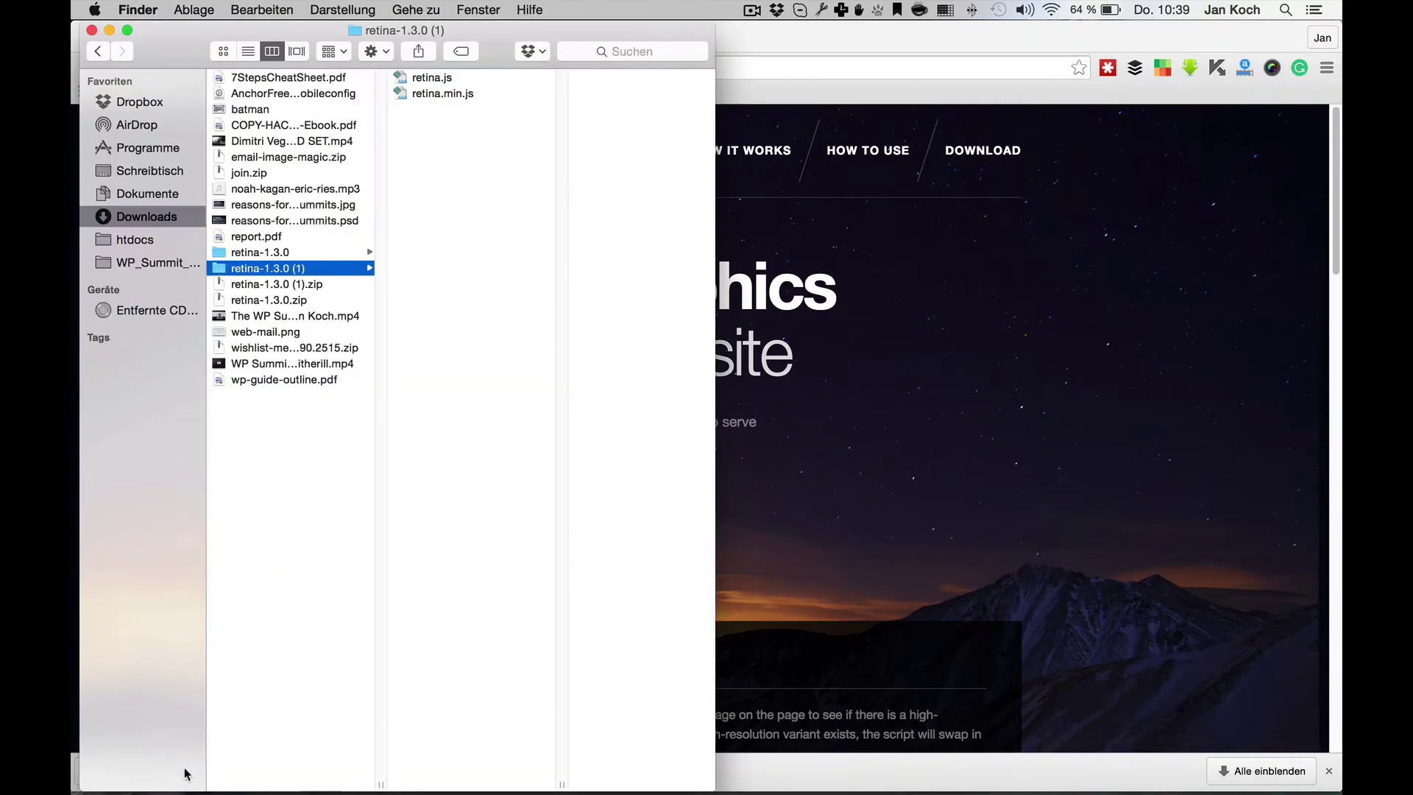
pyautogui.moveTo(566, 38); pyautogui.dragTo(1335, 40)
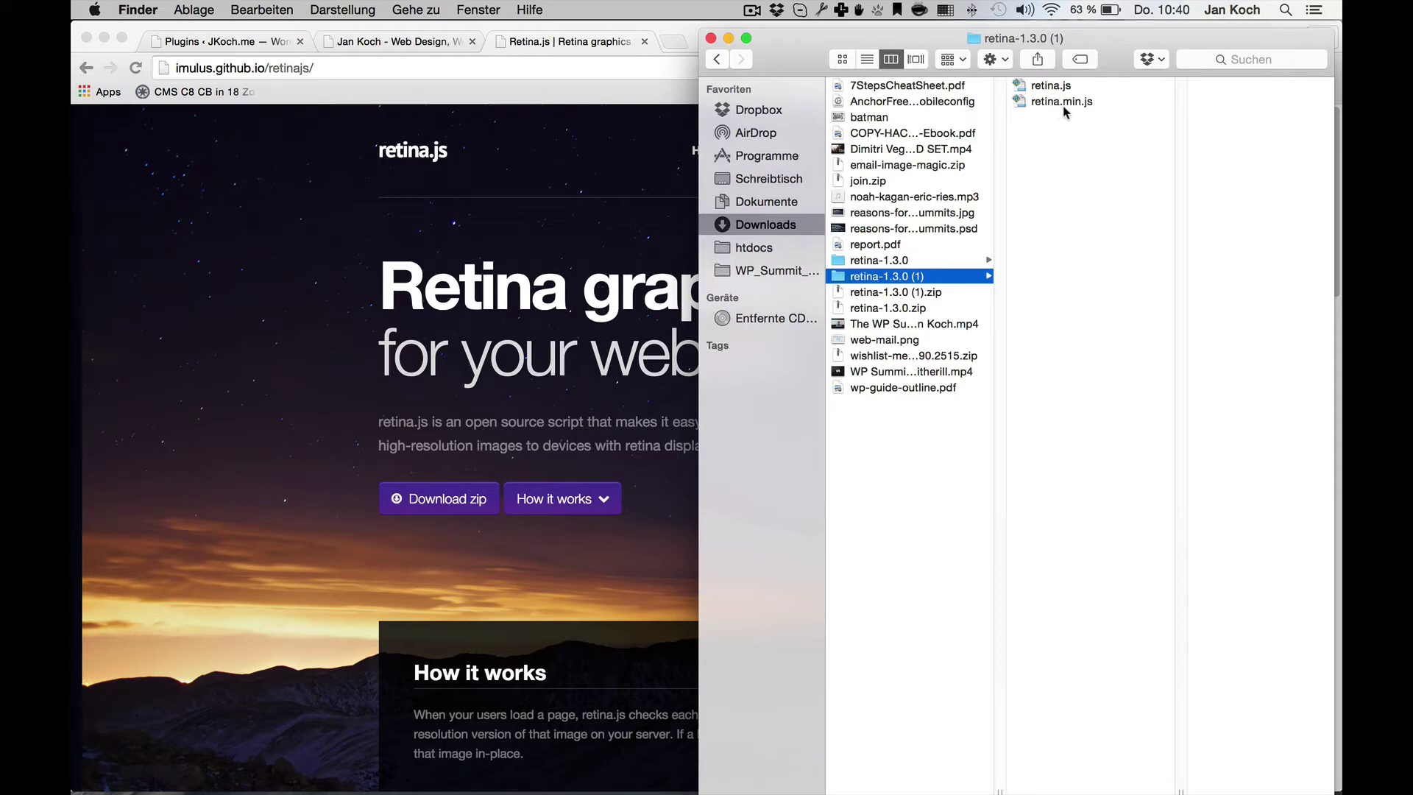
pyautogui.click(1076, 106)
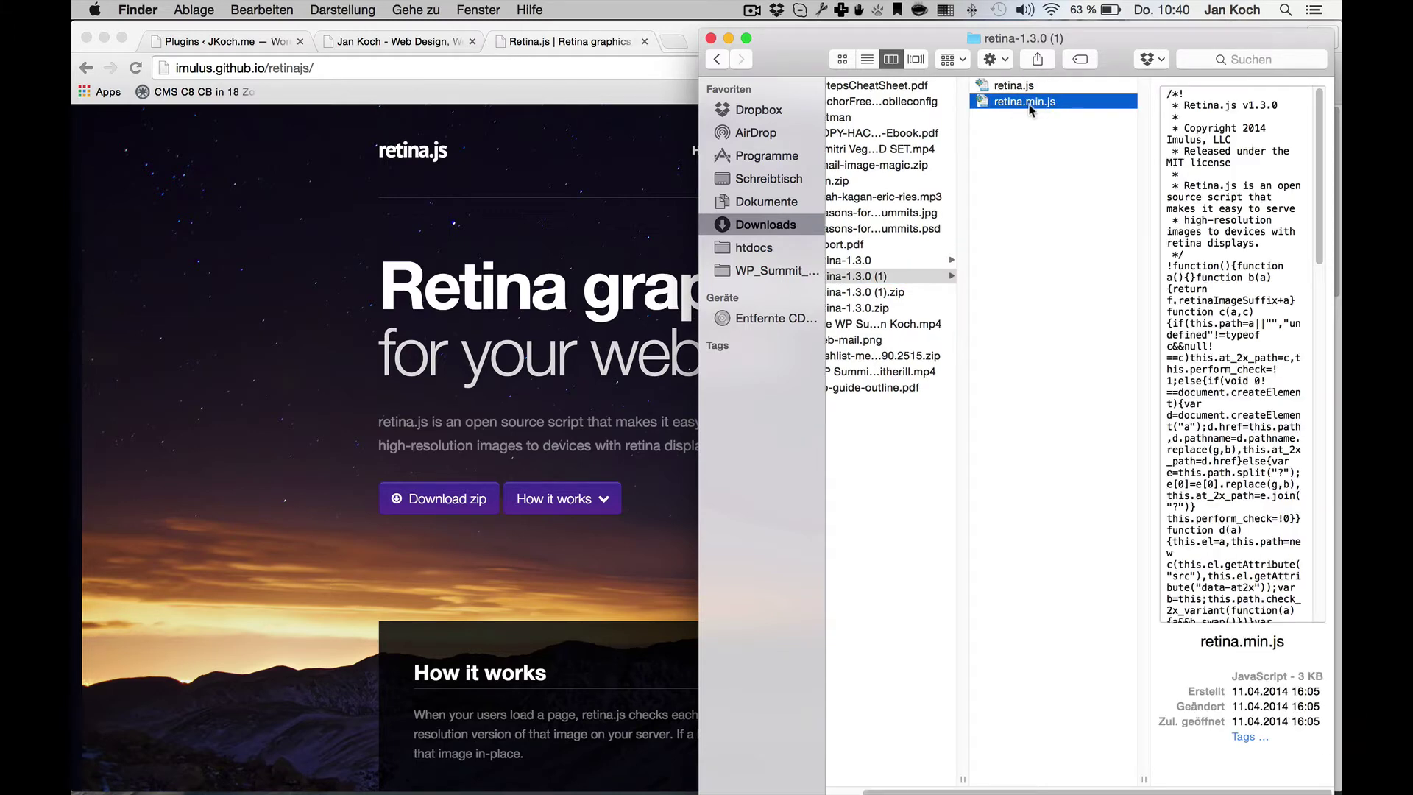
pyautogui.click(1038, 120)
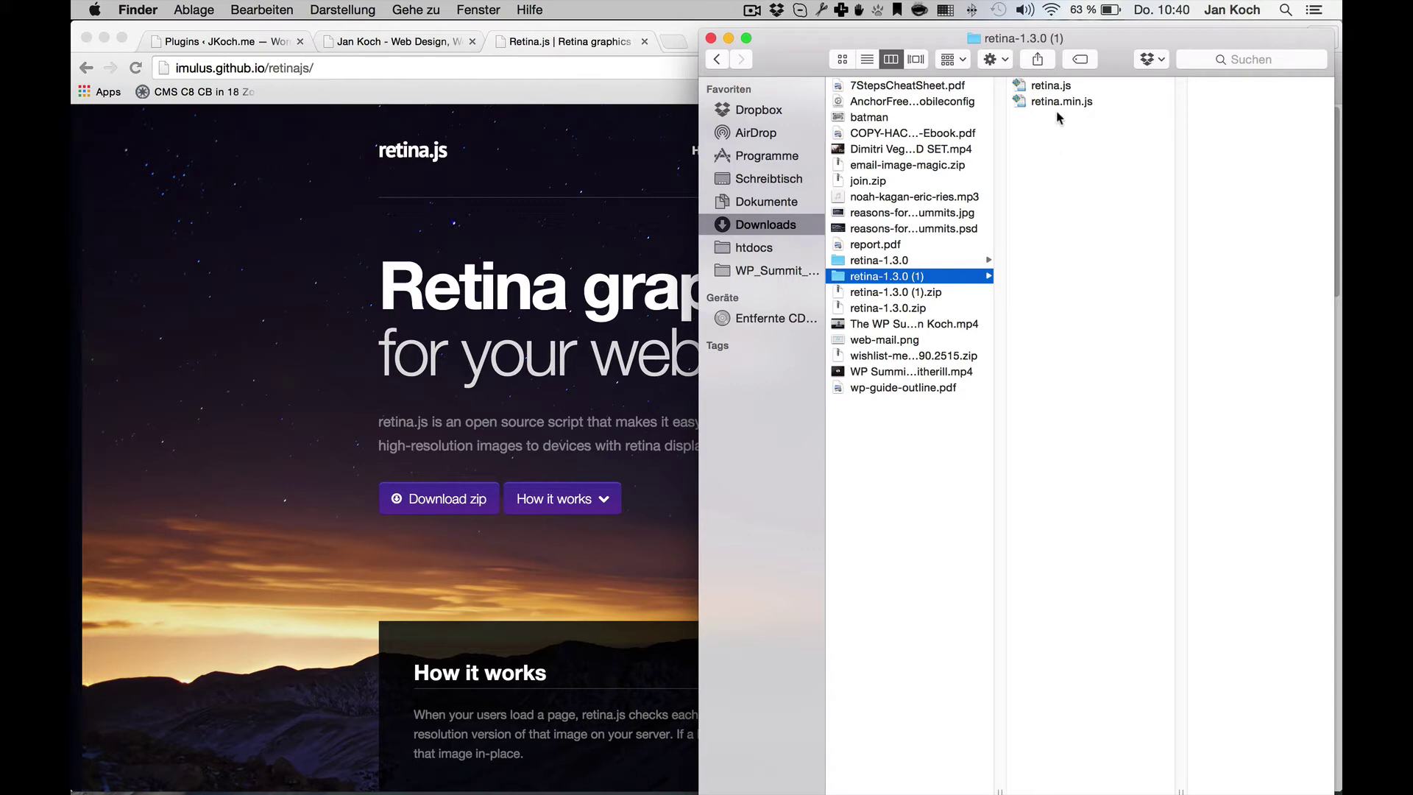
# - Upload retina.min.js from Downloads/retina-1.3.0 (1) to Media and select its retina.min_1.js file URL
pyautogui.click(227, 47)
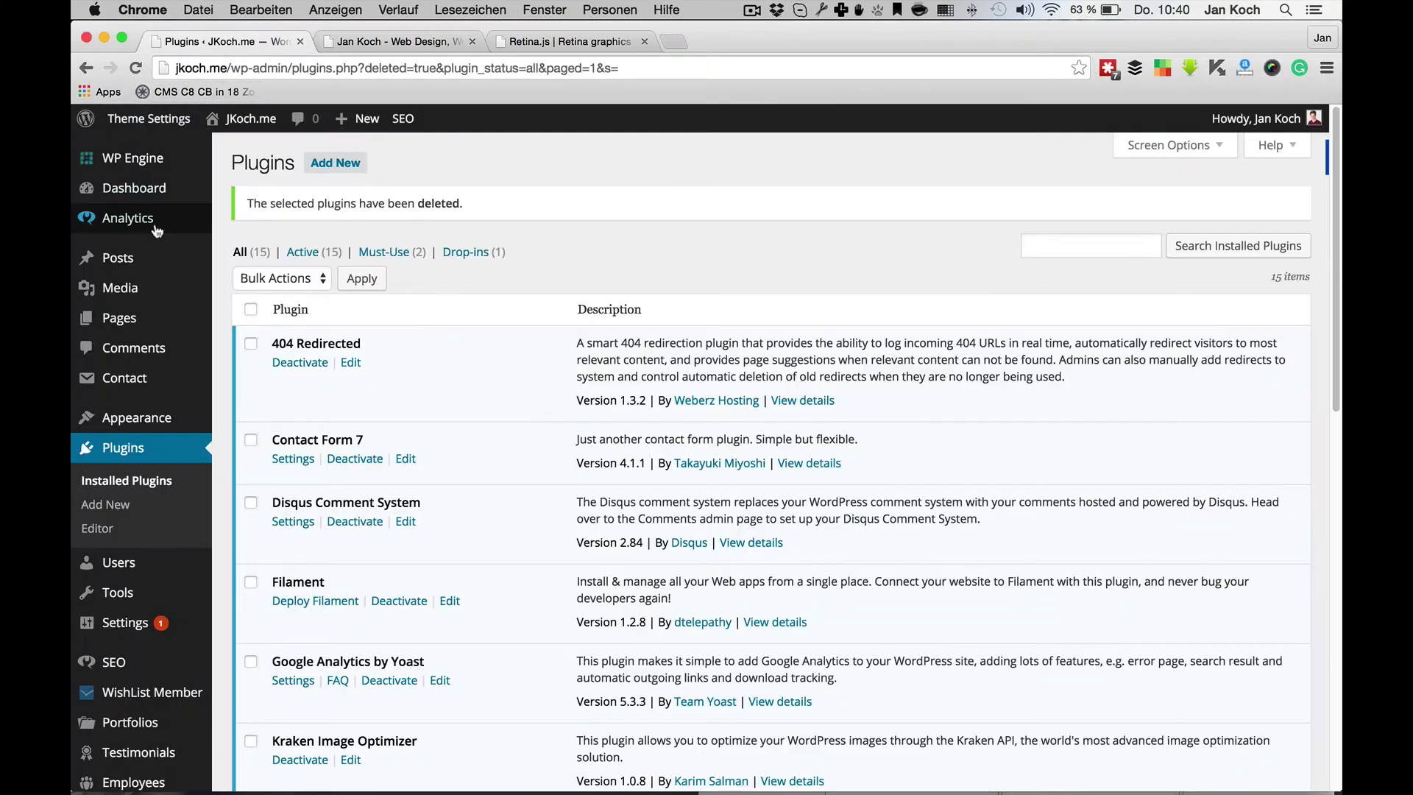
pyautogui.moveTo(142, 287)
pyautogui.click(246, 317)
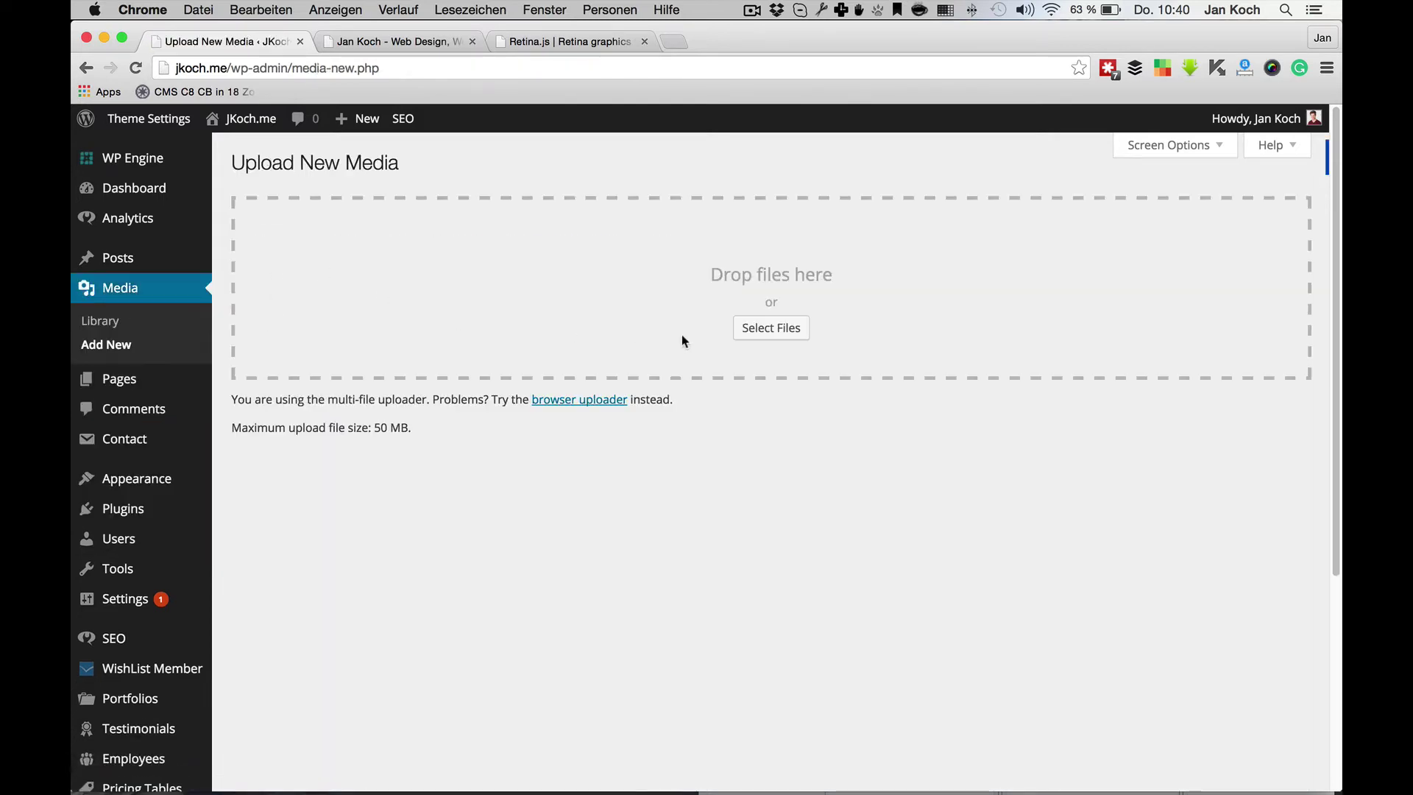
pyautogui.click(771, 330)
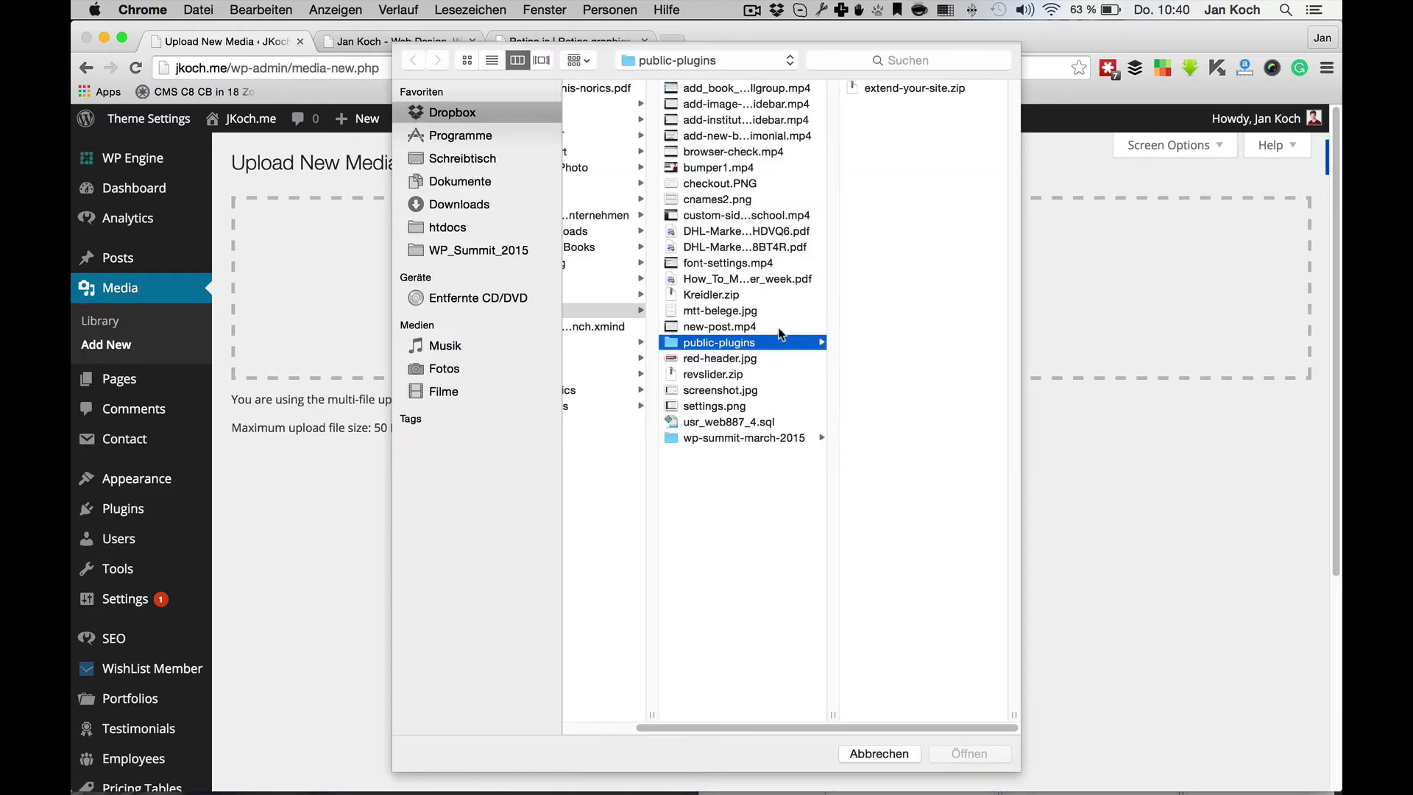
pyautogui.click(476, 209)
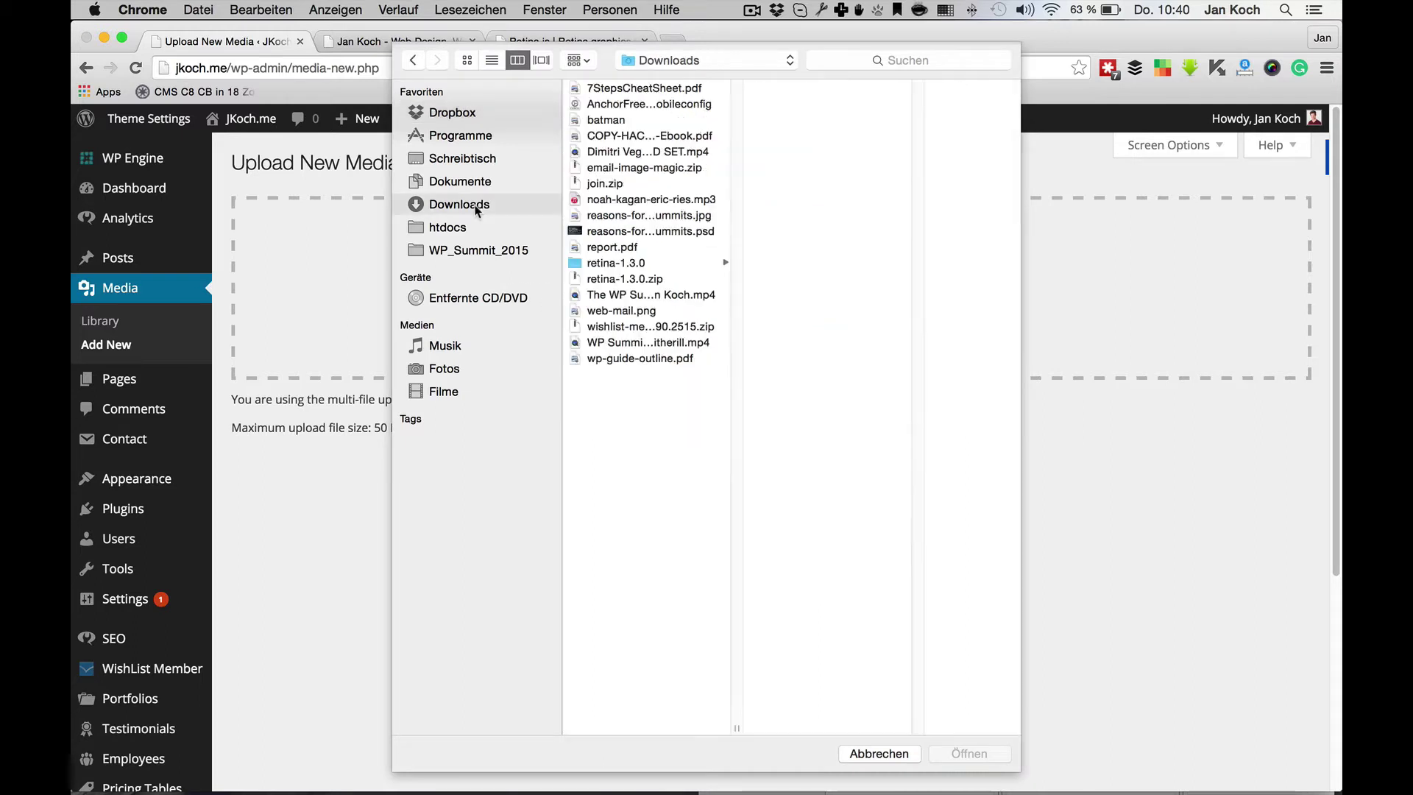
pyautogui.click(604, 277)
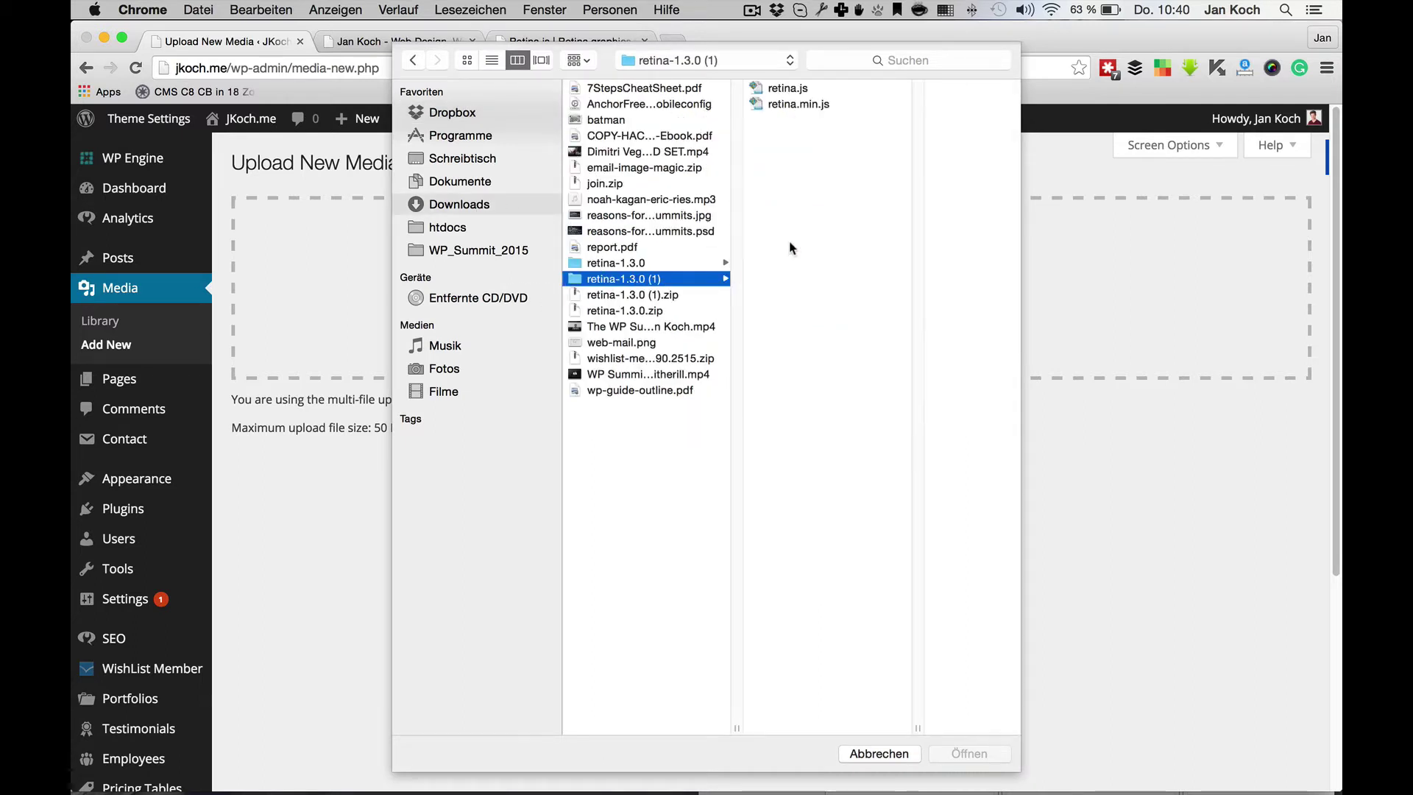
pyautogui.click(809, 104)
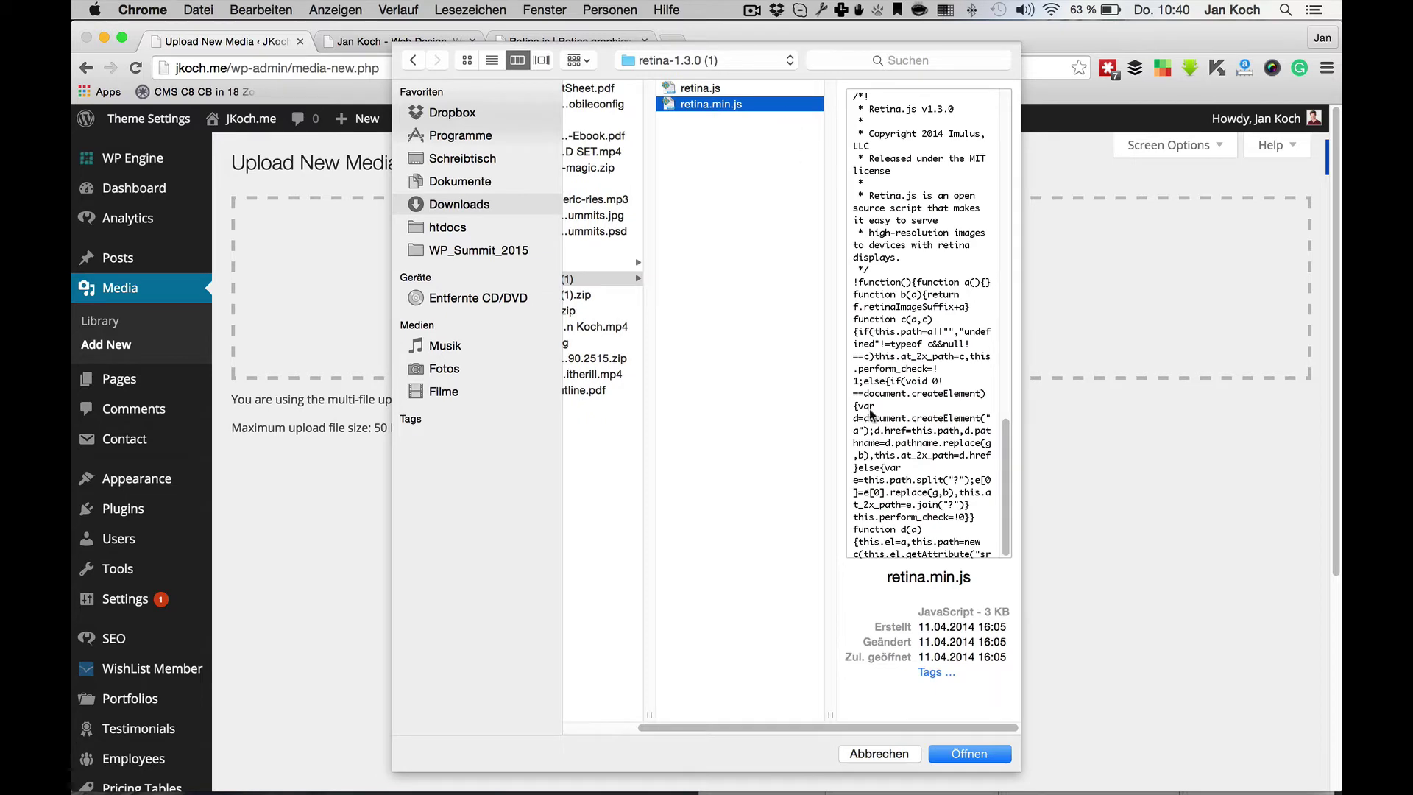
pyautogui.click(979, 751)
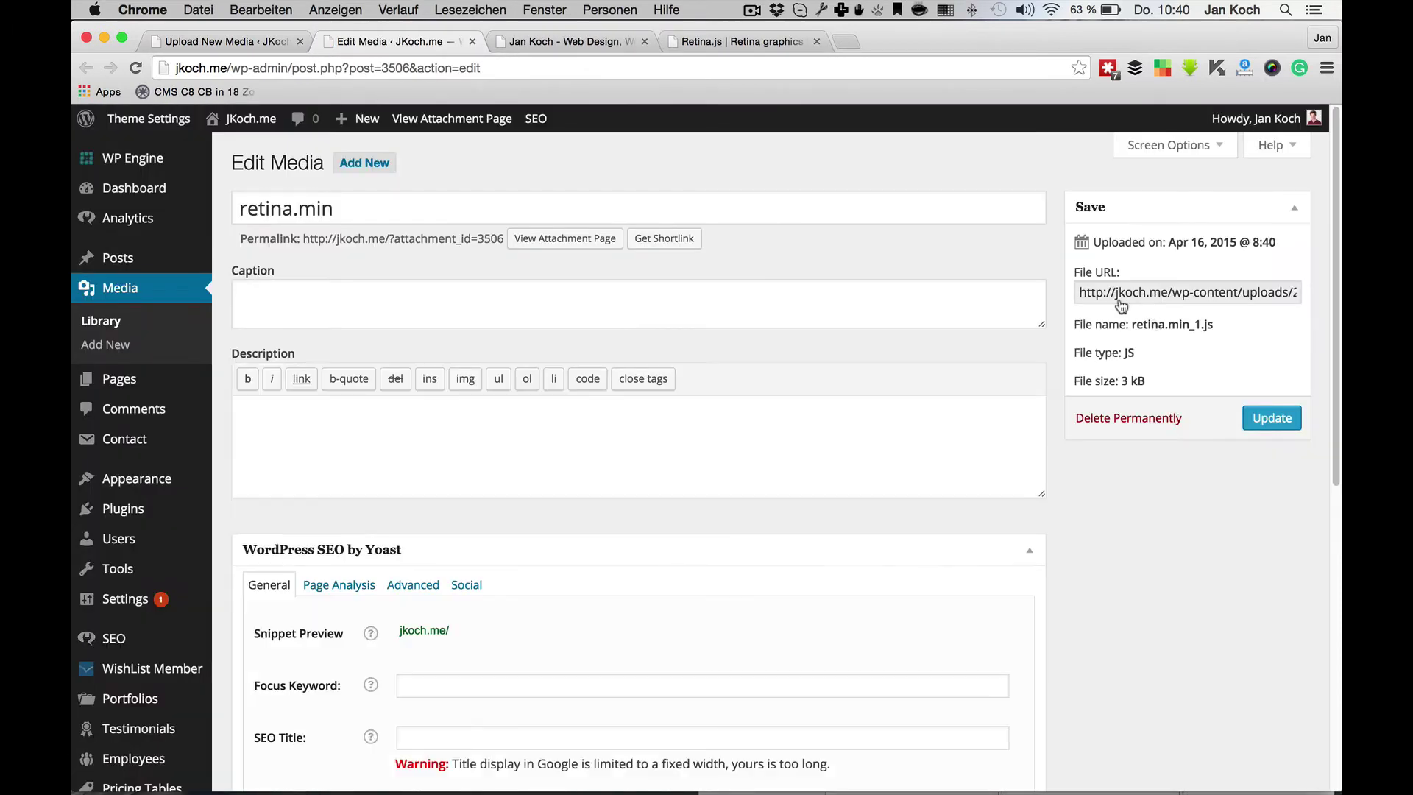
pyautogui.moveTo(1079, 293); pyautogui.dragTo(1302, 294)
pyautogui.press('super+c')
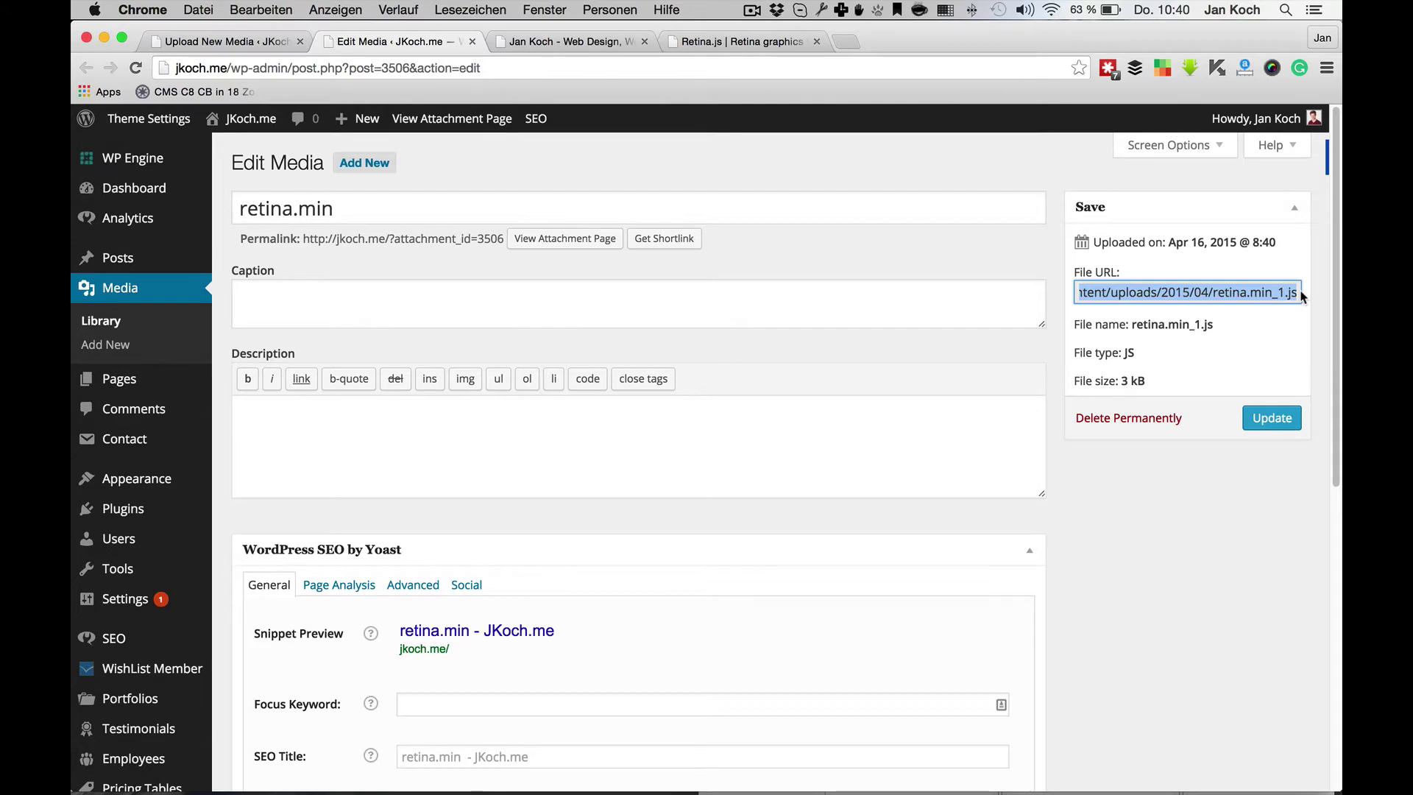
# - Replace the TextWrangler note's entire text with the copied retina.min_1.js URL, then return to Chrome
pyautogui.hotkey('ctrl', 'Up')
pyautogui.click(400, 364)
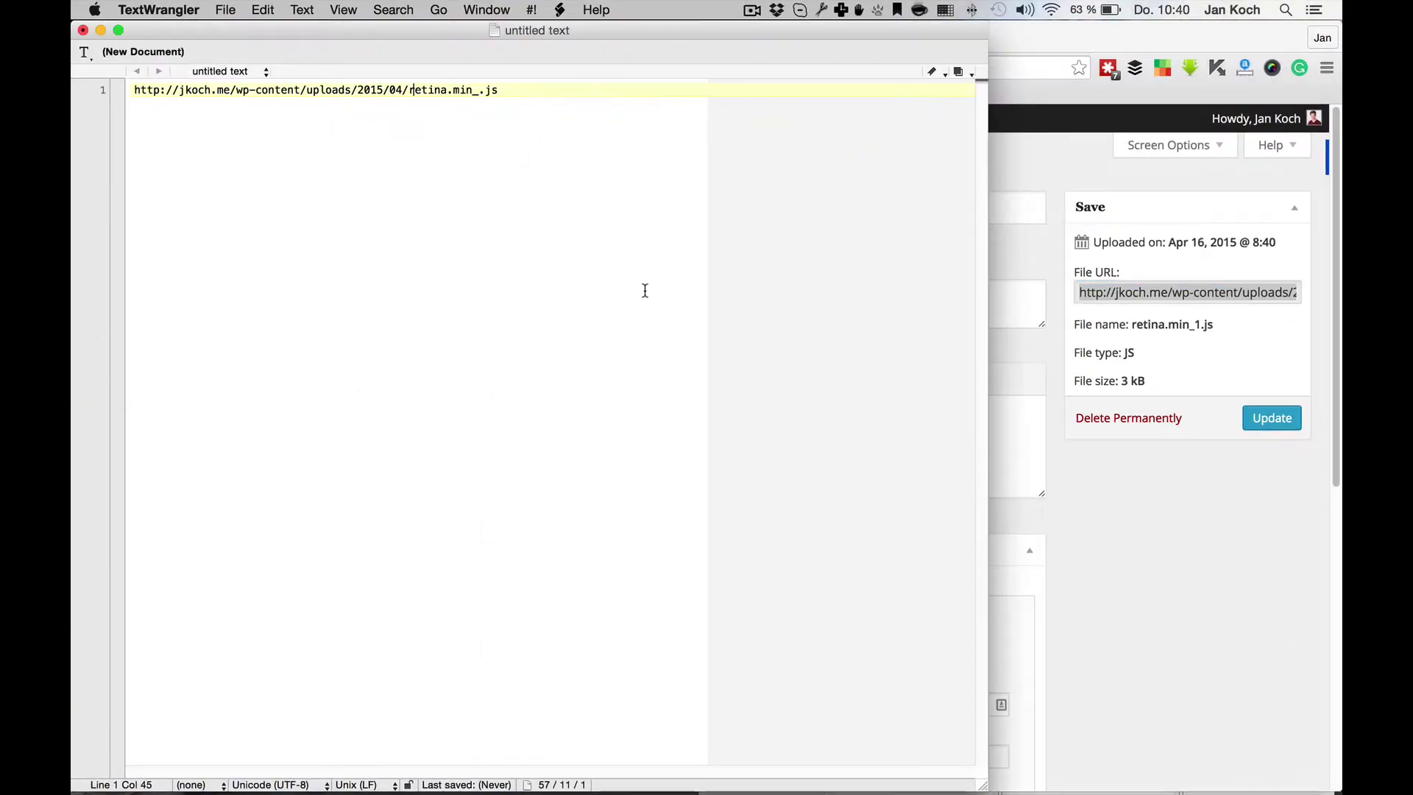
pyautogui.click(568, 91)
pyautogui.press('super+a')
pyautogui.press('super+v')
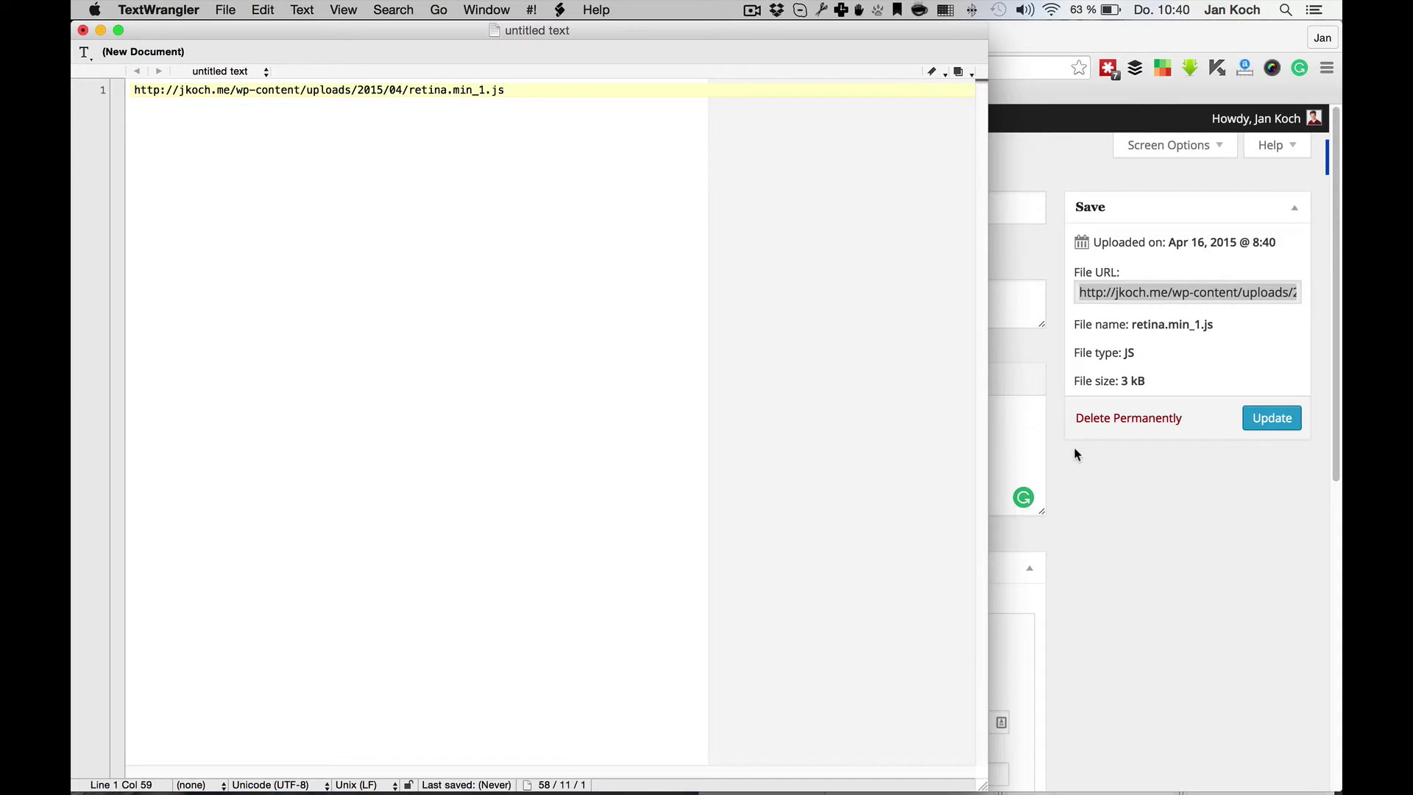
pyautogui.press('super+Tab')
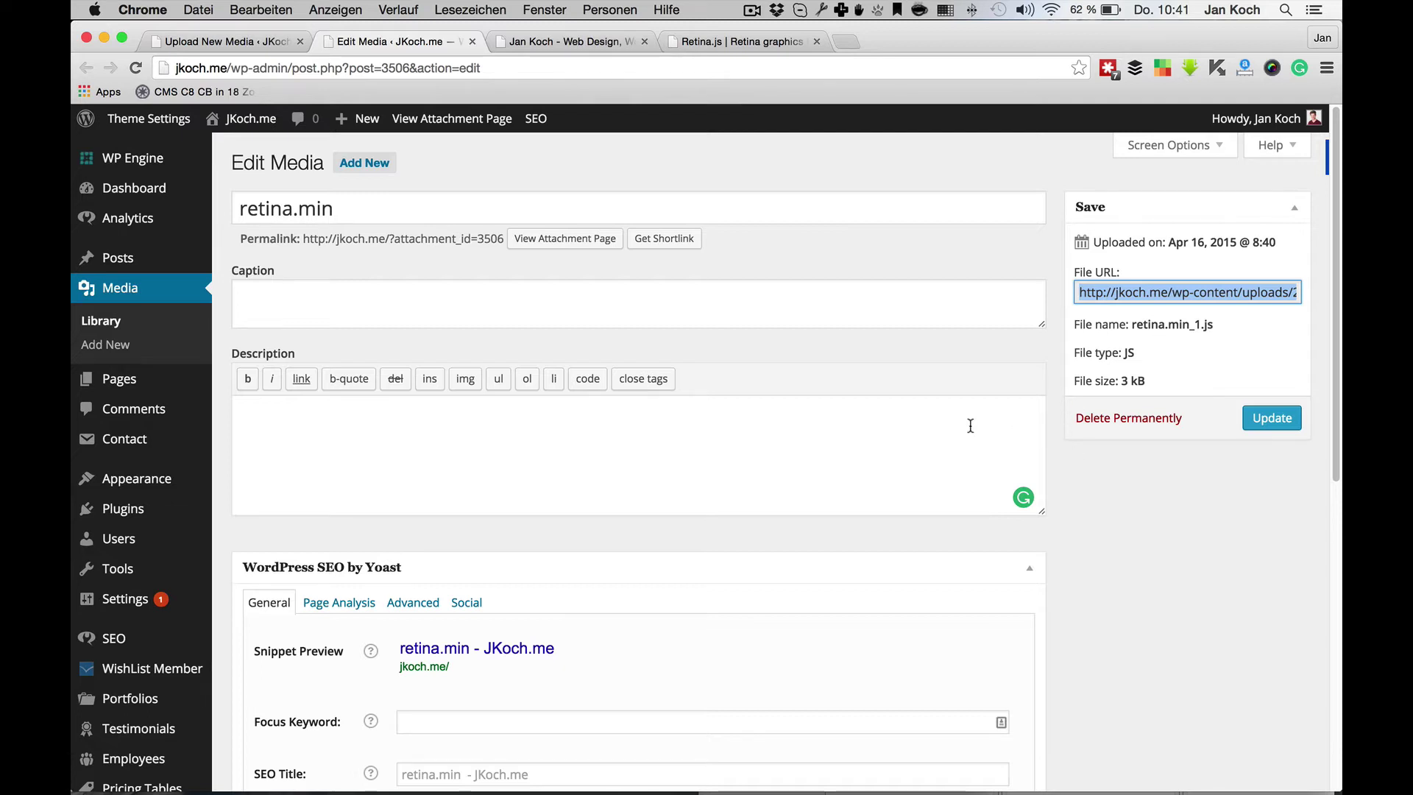
# - Paste the retina script enqueue snippet at the end of the child theme's functions.php
pyautogui.moveTo(133, 489)
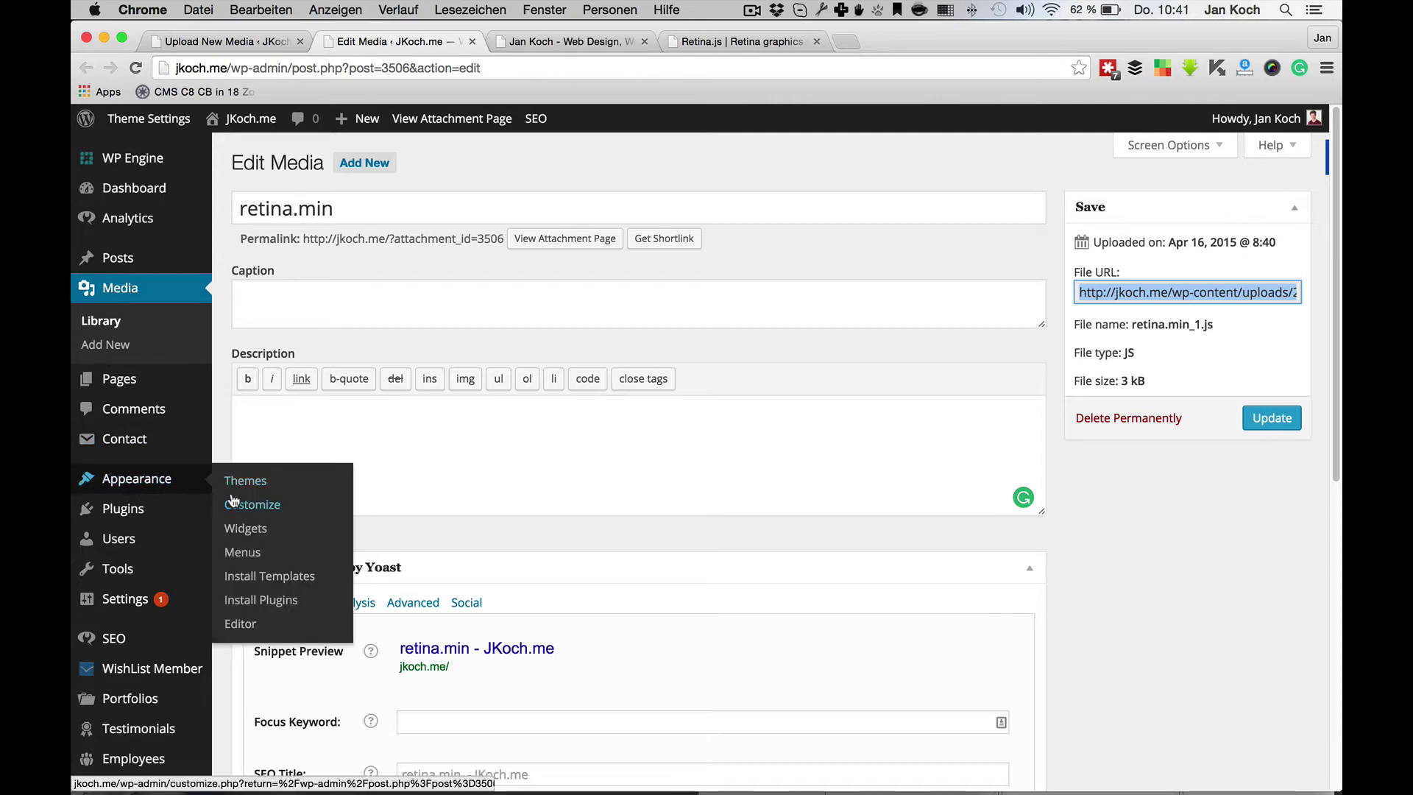
pyautogui.click(243, 628)
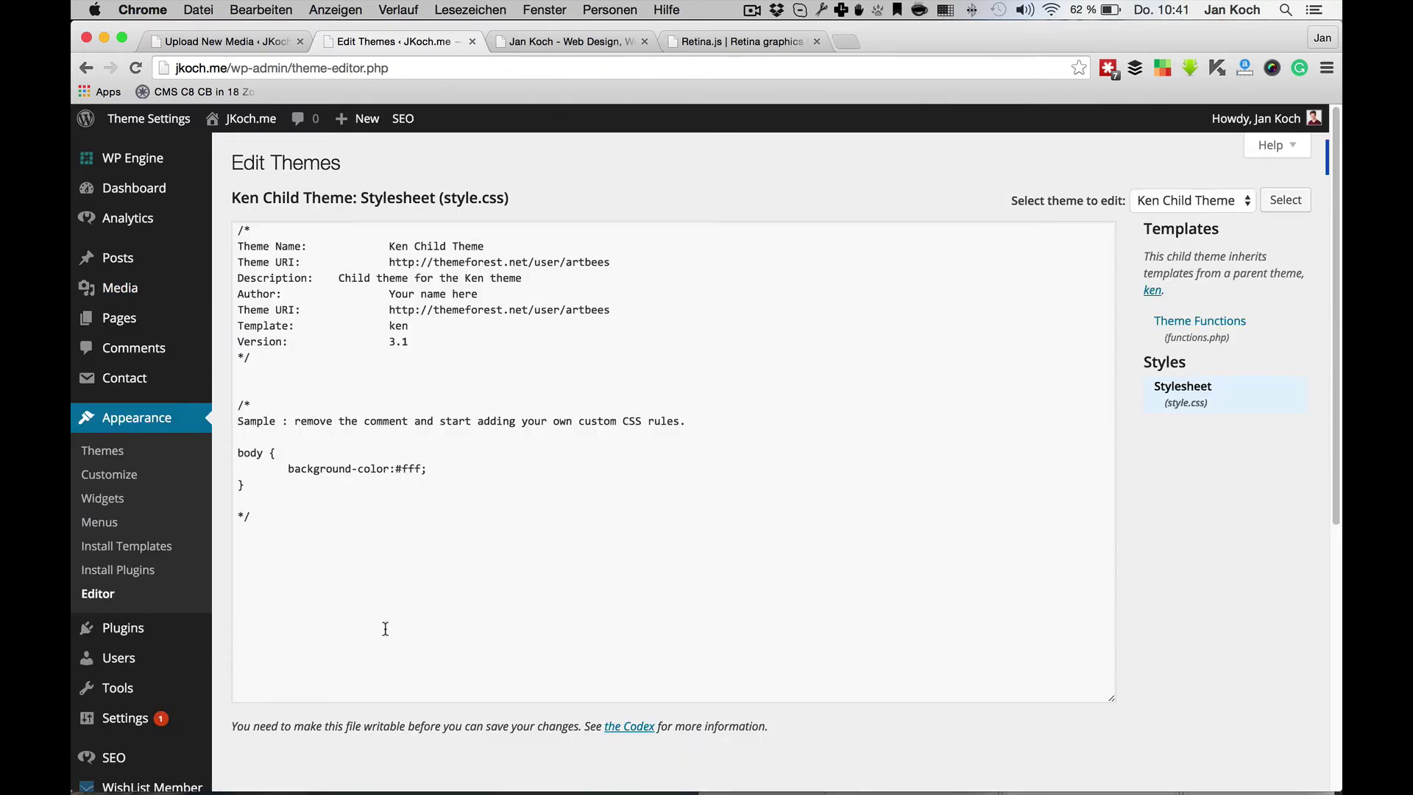
pyautogui.click(1214, 329)
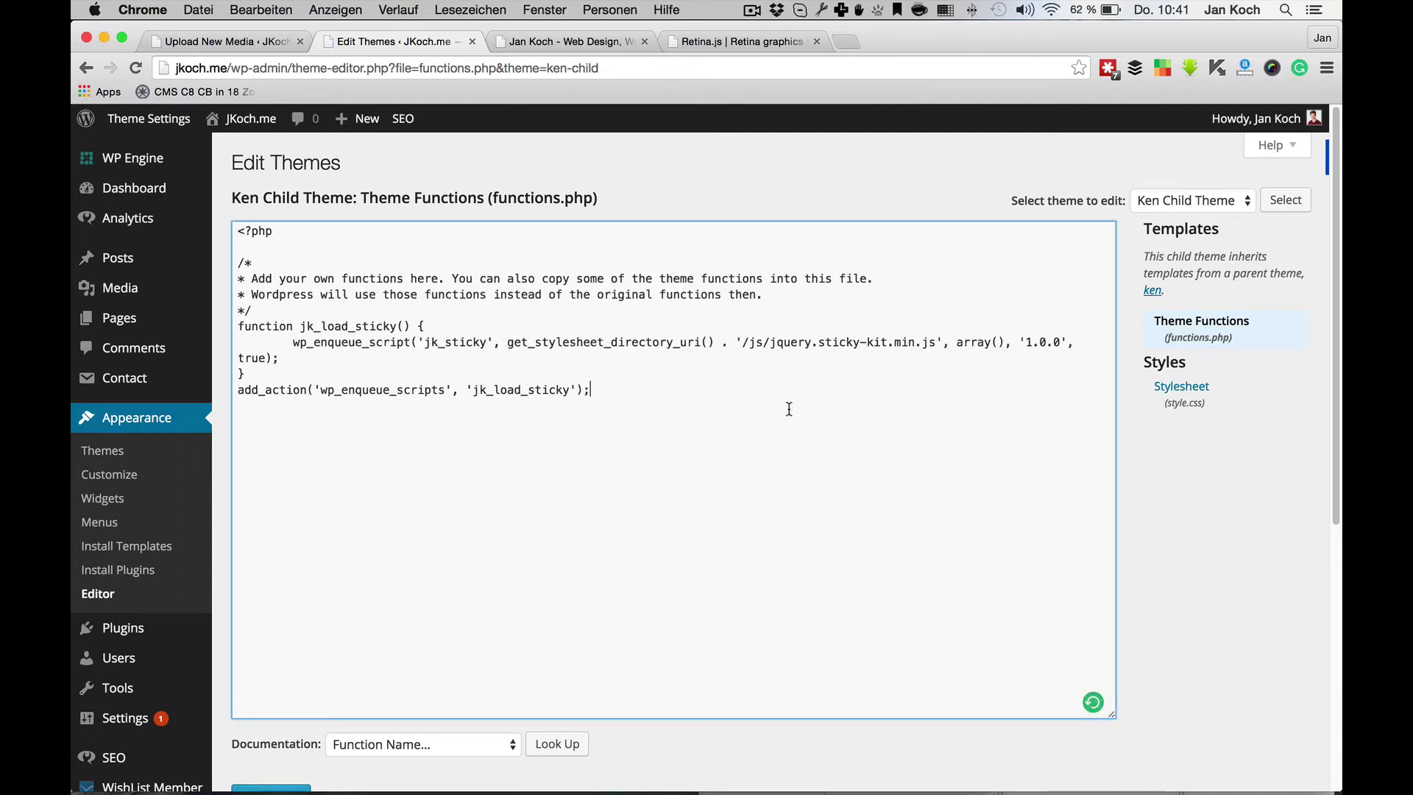
pyautogui.click(863, 379)
pyautogui.press('Return')
pyautogui.press('Return')
pyautogui.press('Return')
pyautogui.press('super+shift+v')
pyautogui.press('super+shift+v')
pyautogui.press('super+shift+v')
pyautogui.press('super+shift+v')
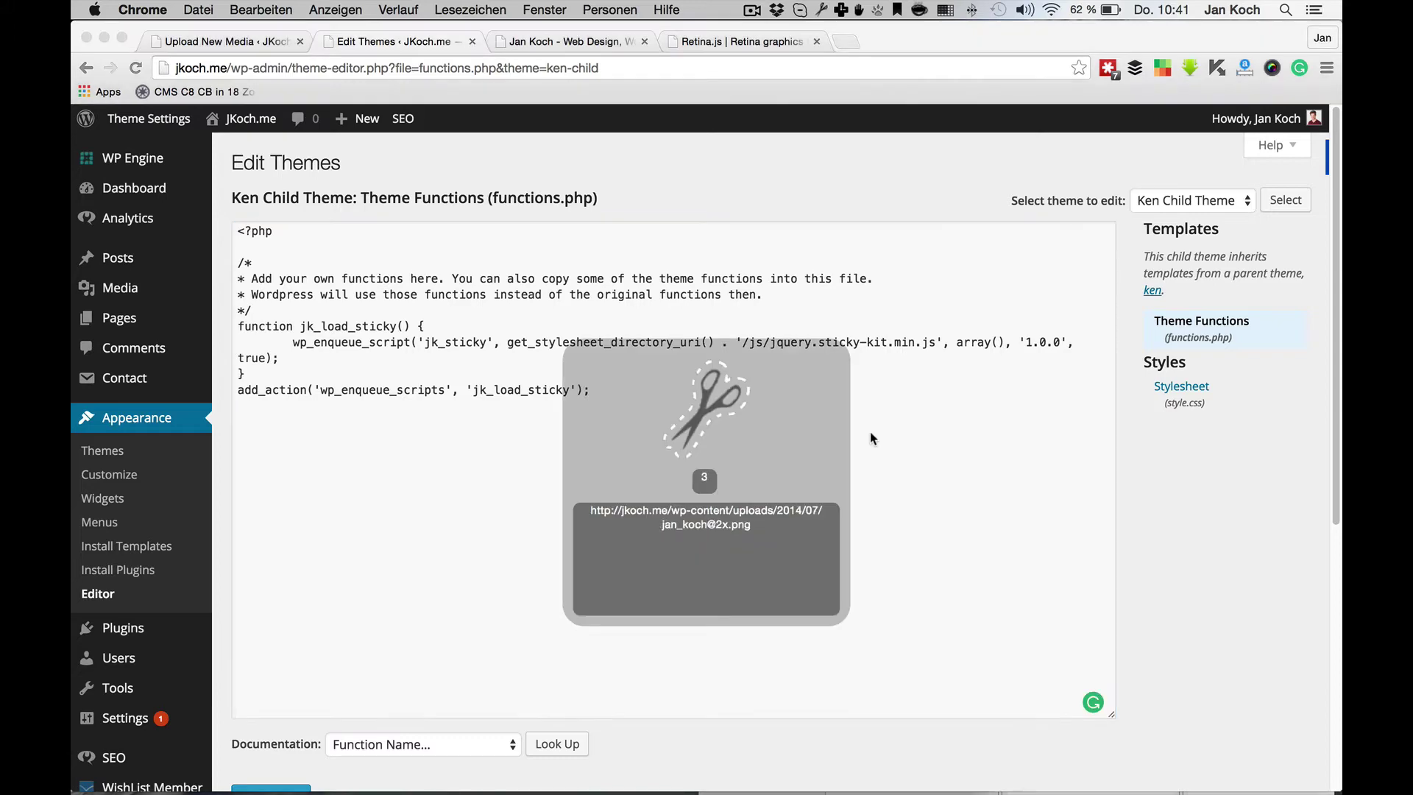
pyautogui.write("// Make WordPress Retina Ready function jk_retina_script() { wp_enqueue_script('jk_retina', 'http://jkoch.me/wp-content/uploads/2015/04/retina.min_.js', null, '', true); } add_action( 'wp_head', 'jk_retina_script' );")
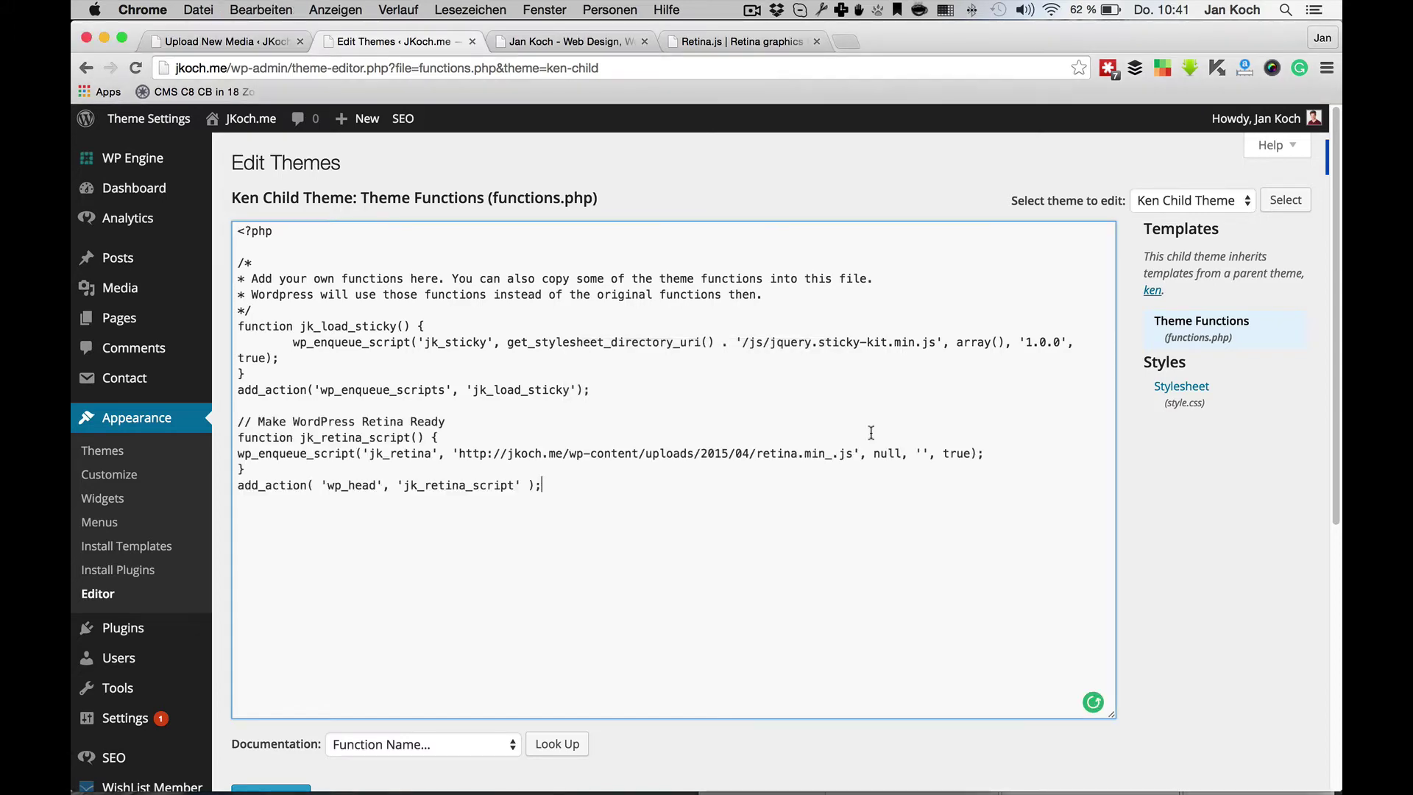
# - Replace the snippet's script URL with the retina.min_1.js URL and update functions.php
pyautogui.scroll(-5, 870, 434)
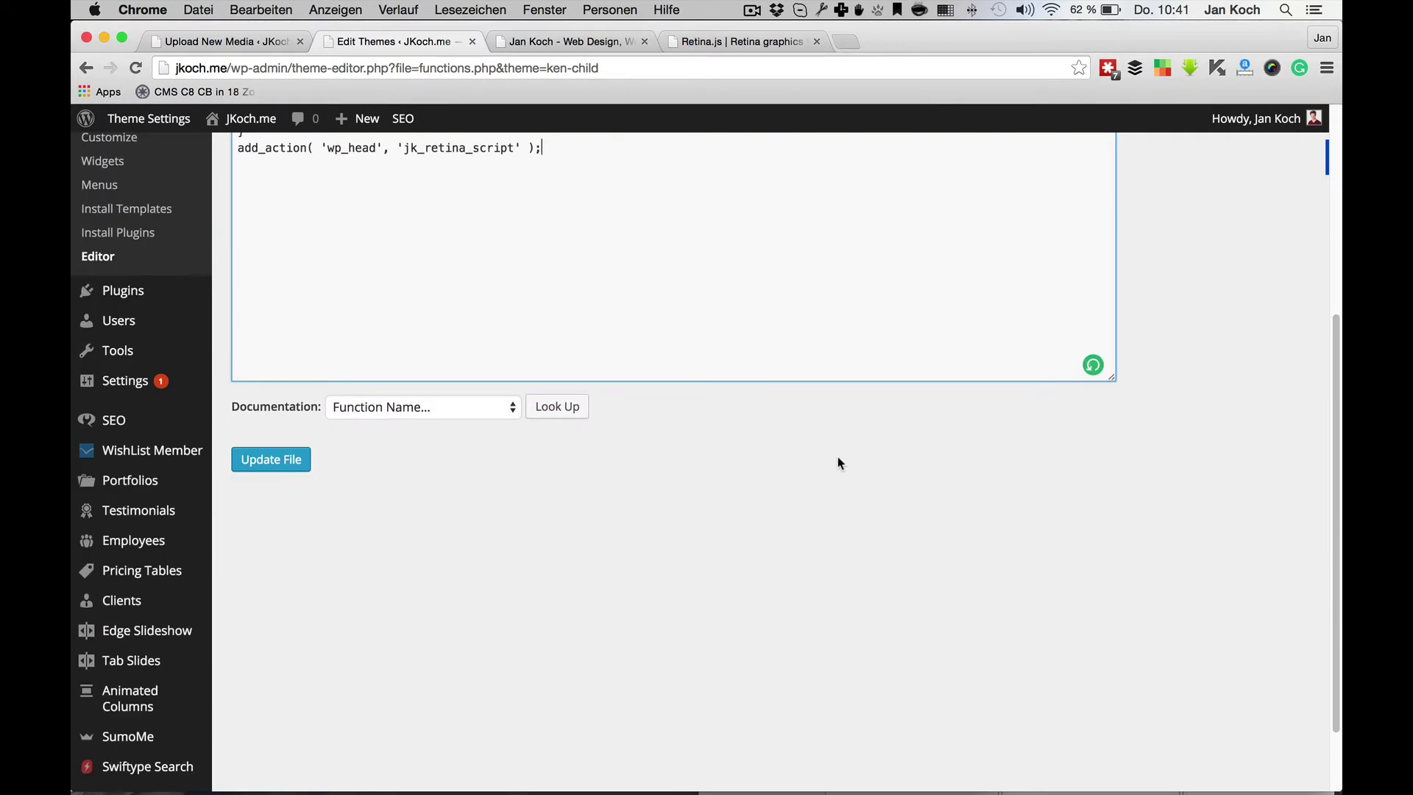
pyautogui.scroll(5, 793, 407)
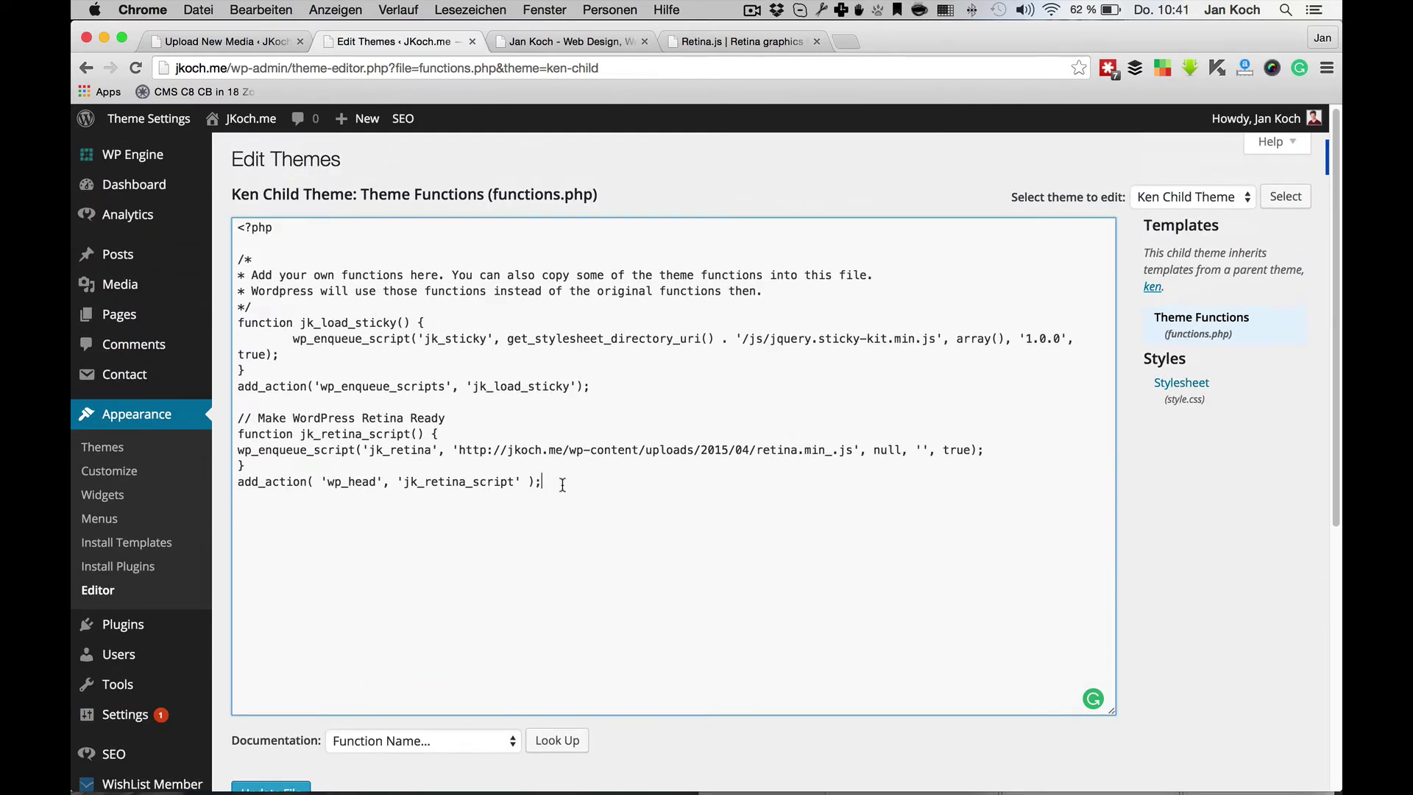
pyautogui.moveTo(543, 482); pyautogui.dragTo(237, 421)
pyautogui.press('super+c')
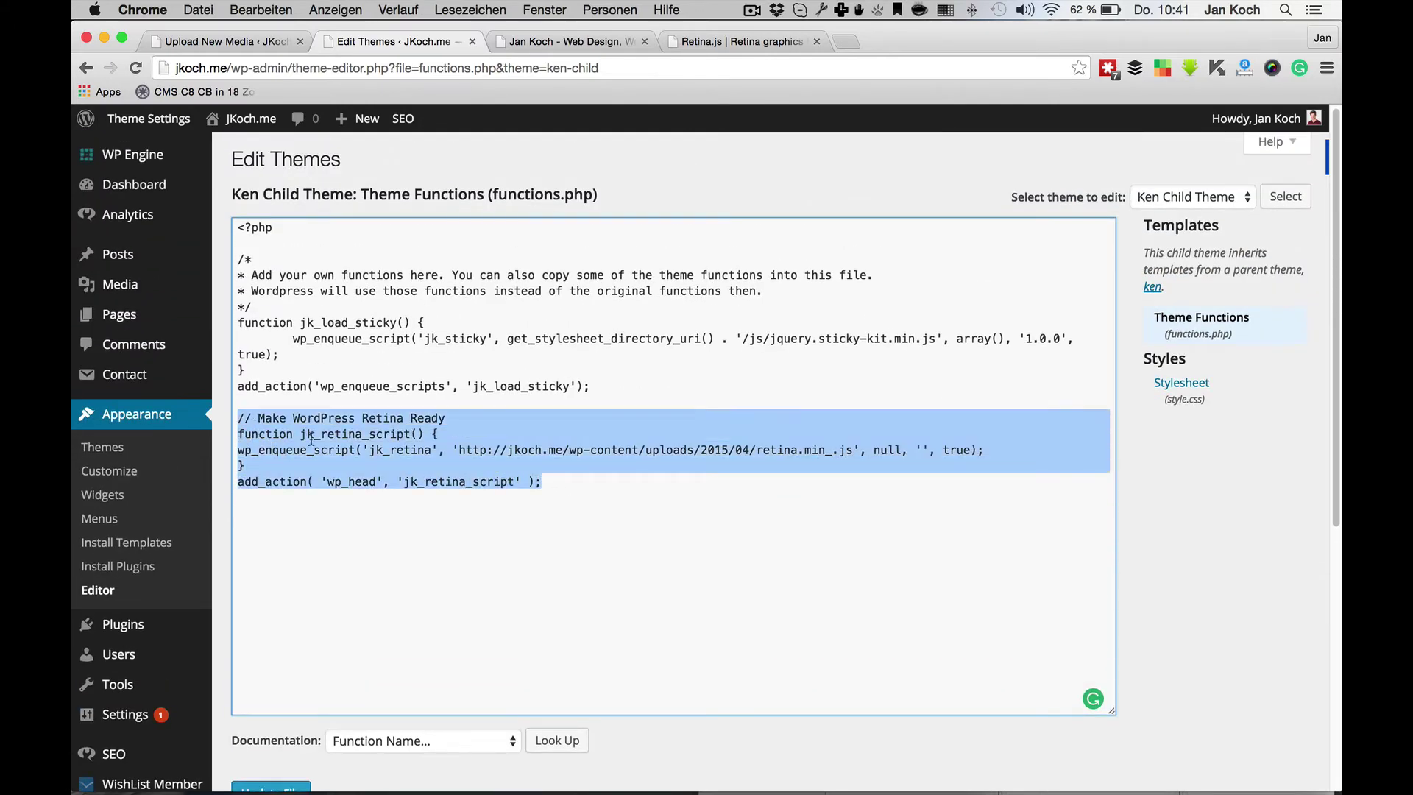
pyautogui.click(582, 499)
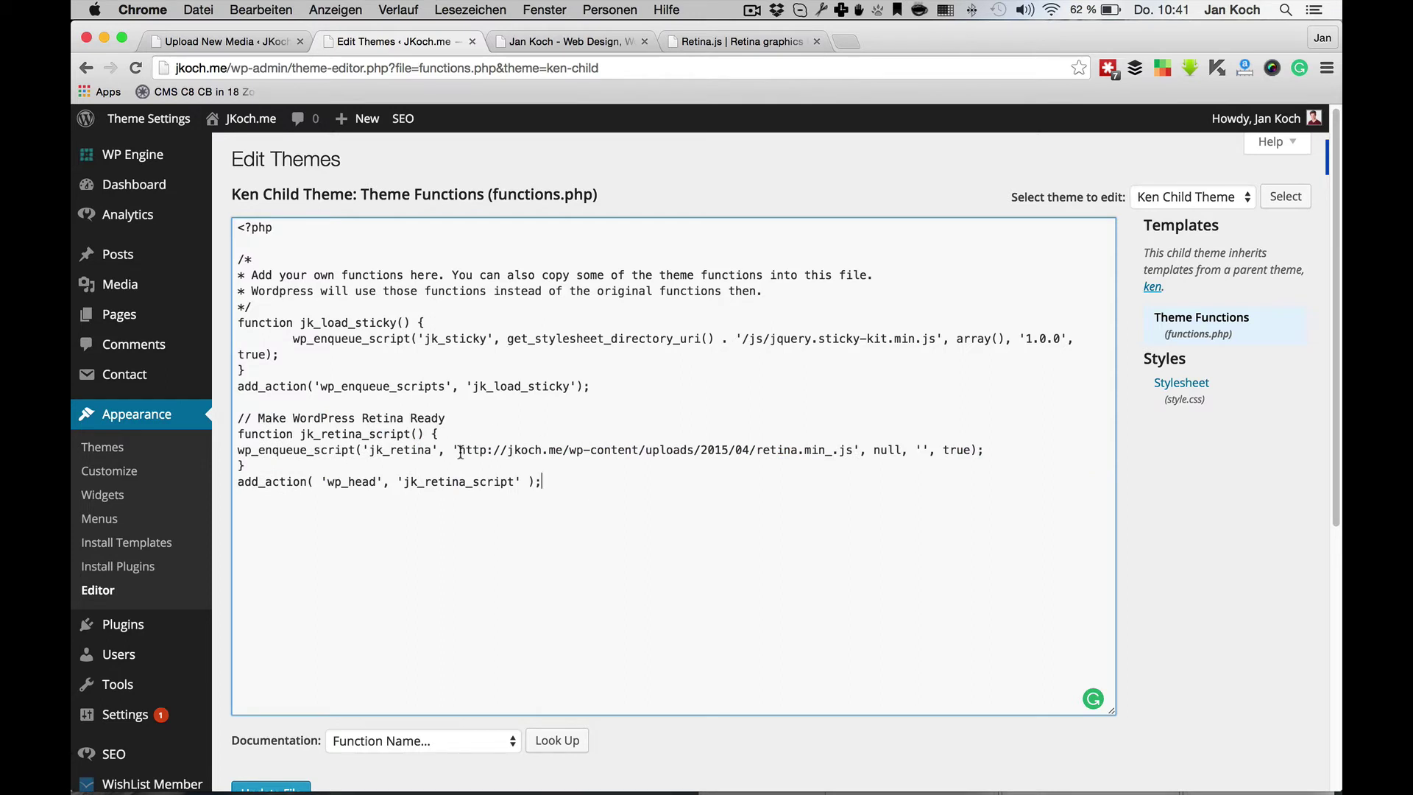
pyautogui.moveTo(459, 450); pyautogui.dragTo(858, 447)
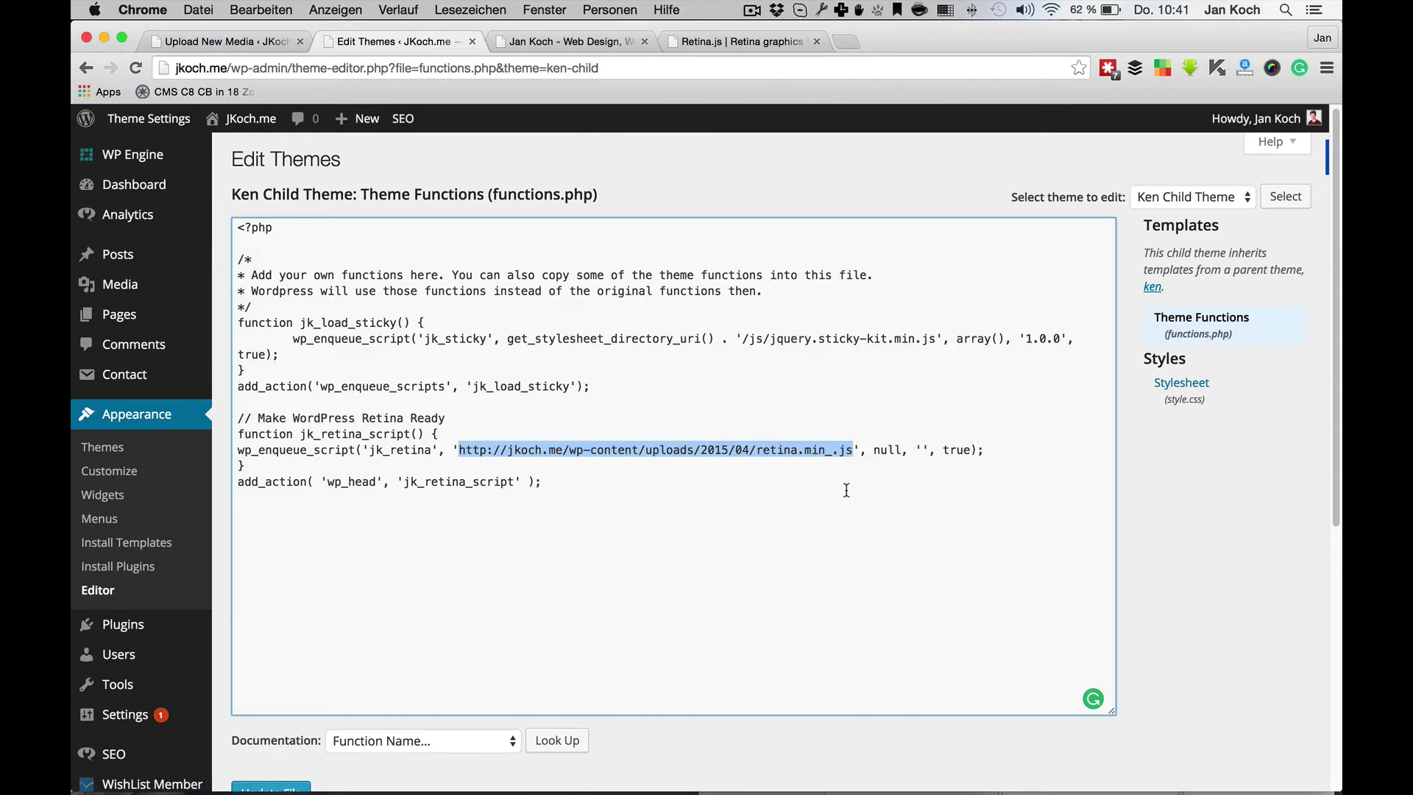
pyautogui.hotkey('ctrl', 'Up')
pyautogui.click(421, 388)
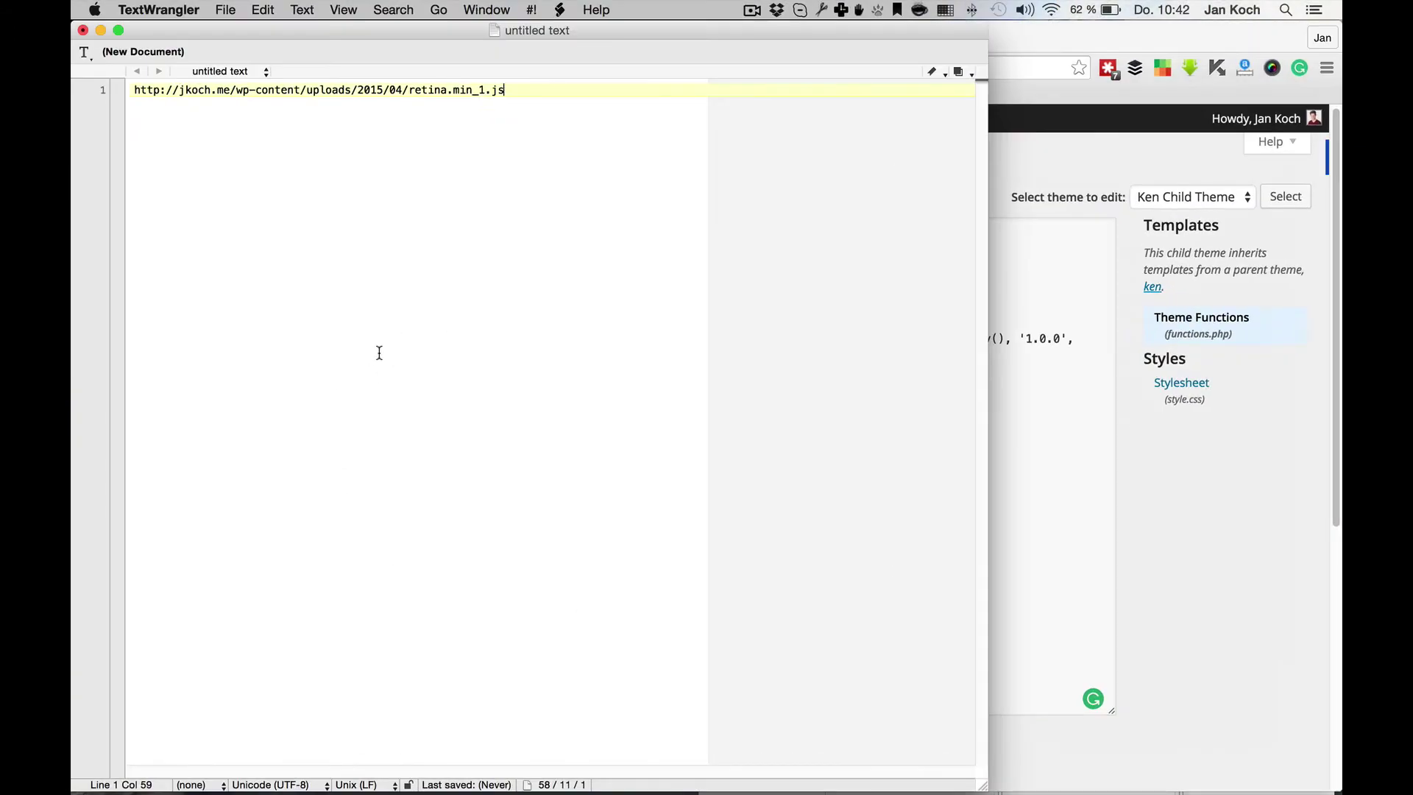
pyautogui.moveTo(505, 89); pyautogui.dragTo(186, 80)
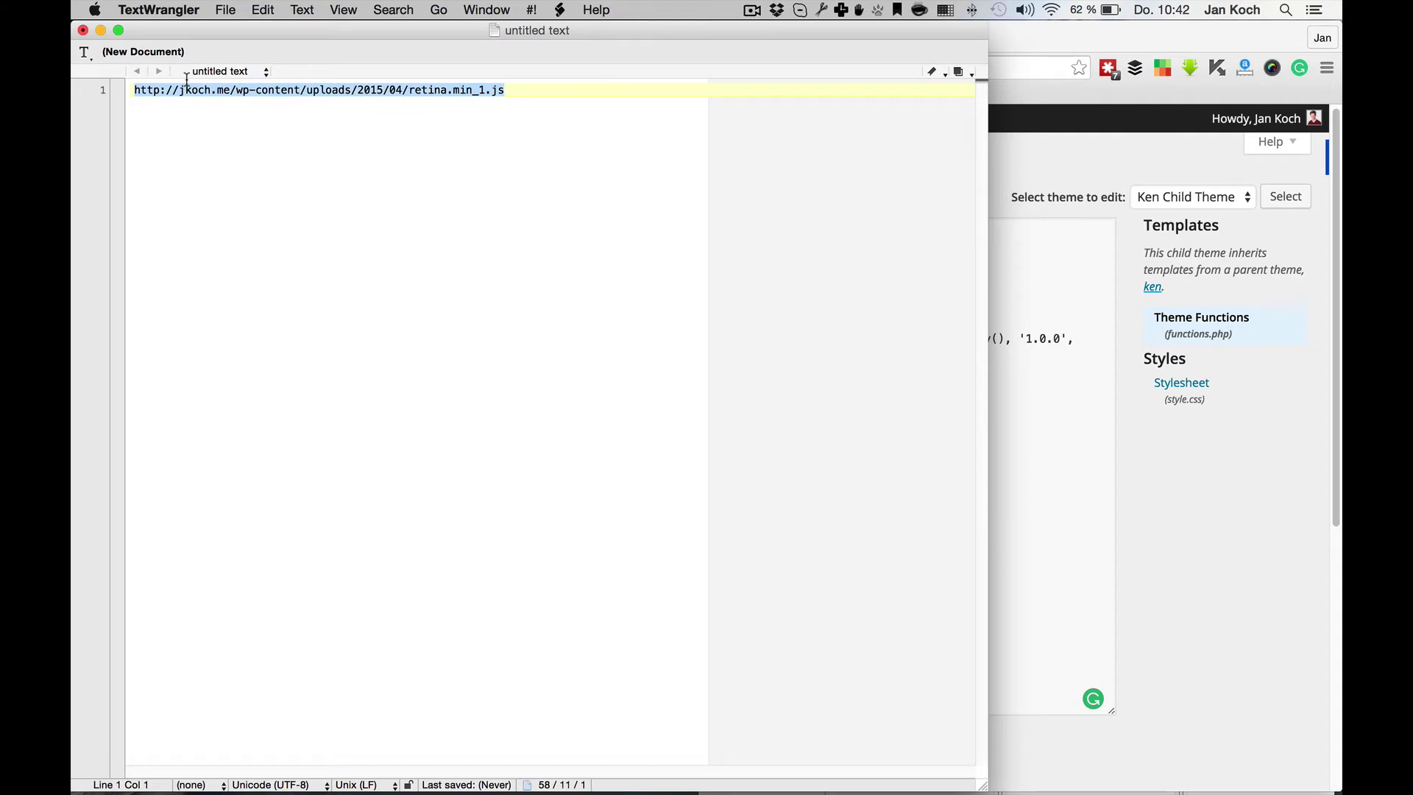
pyautogui.click(1055, 458)
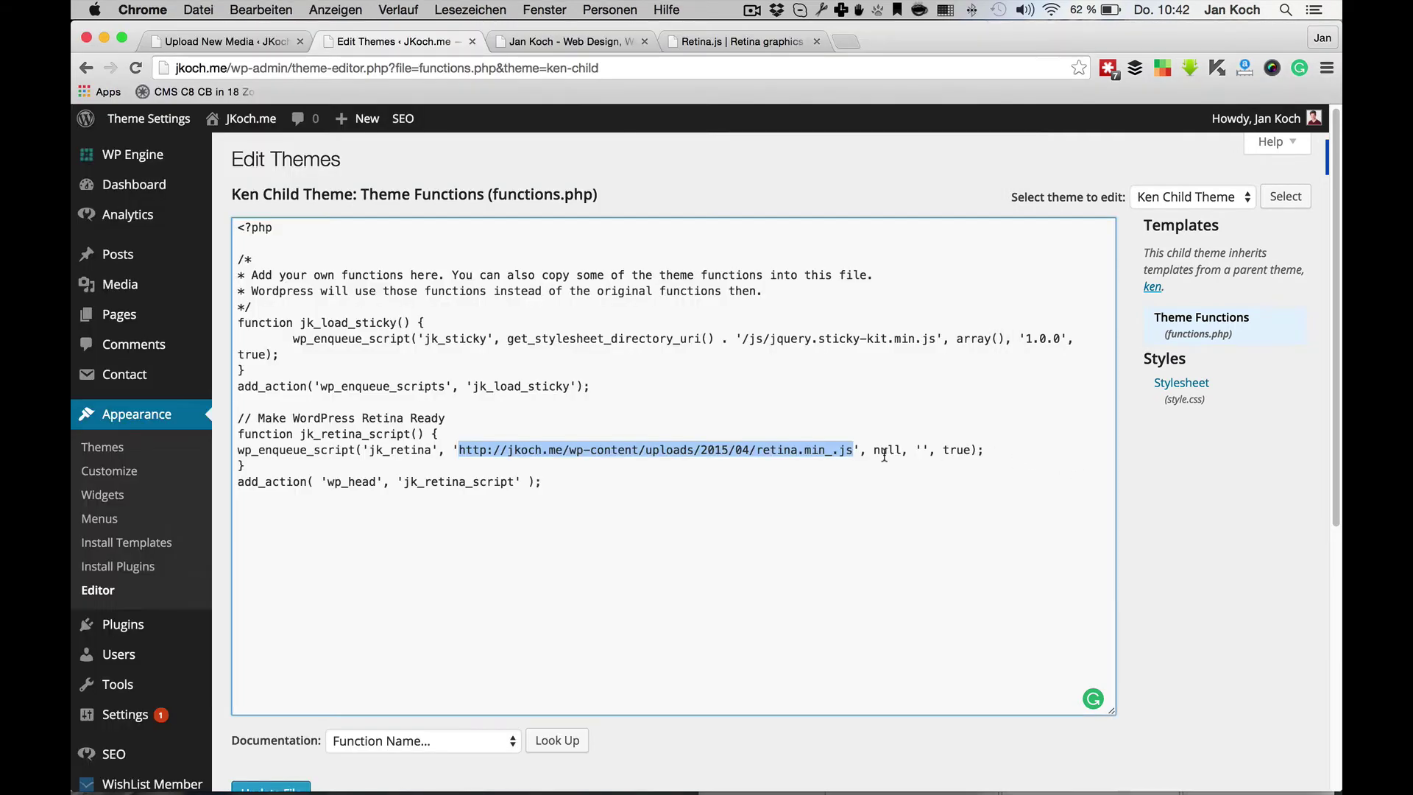
pyautogui.press('super+v')
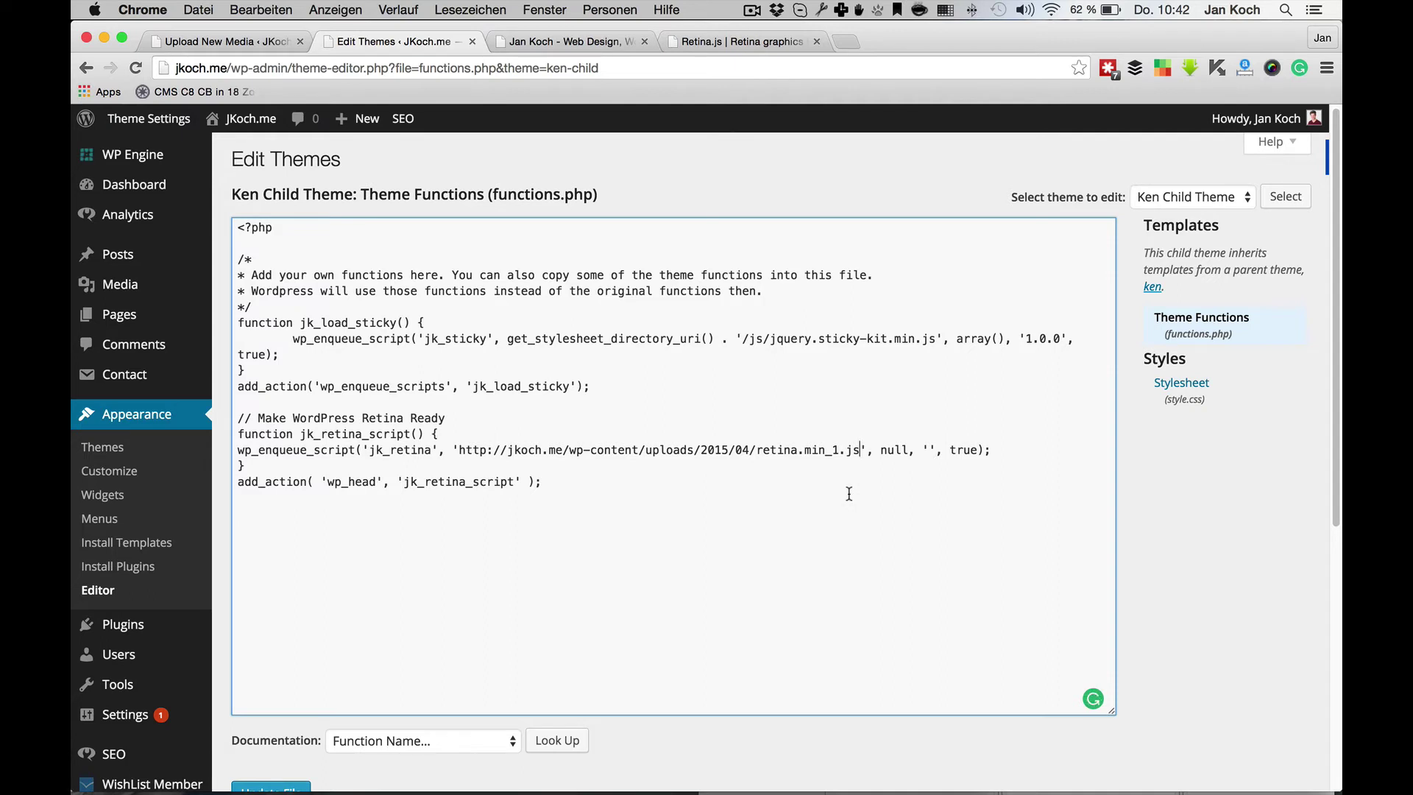
pyautogui.scroll(-1, 849, 494)
pyautogui.click(288, 762)
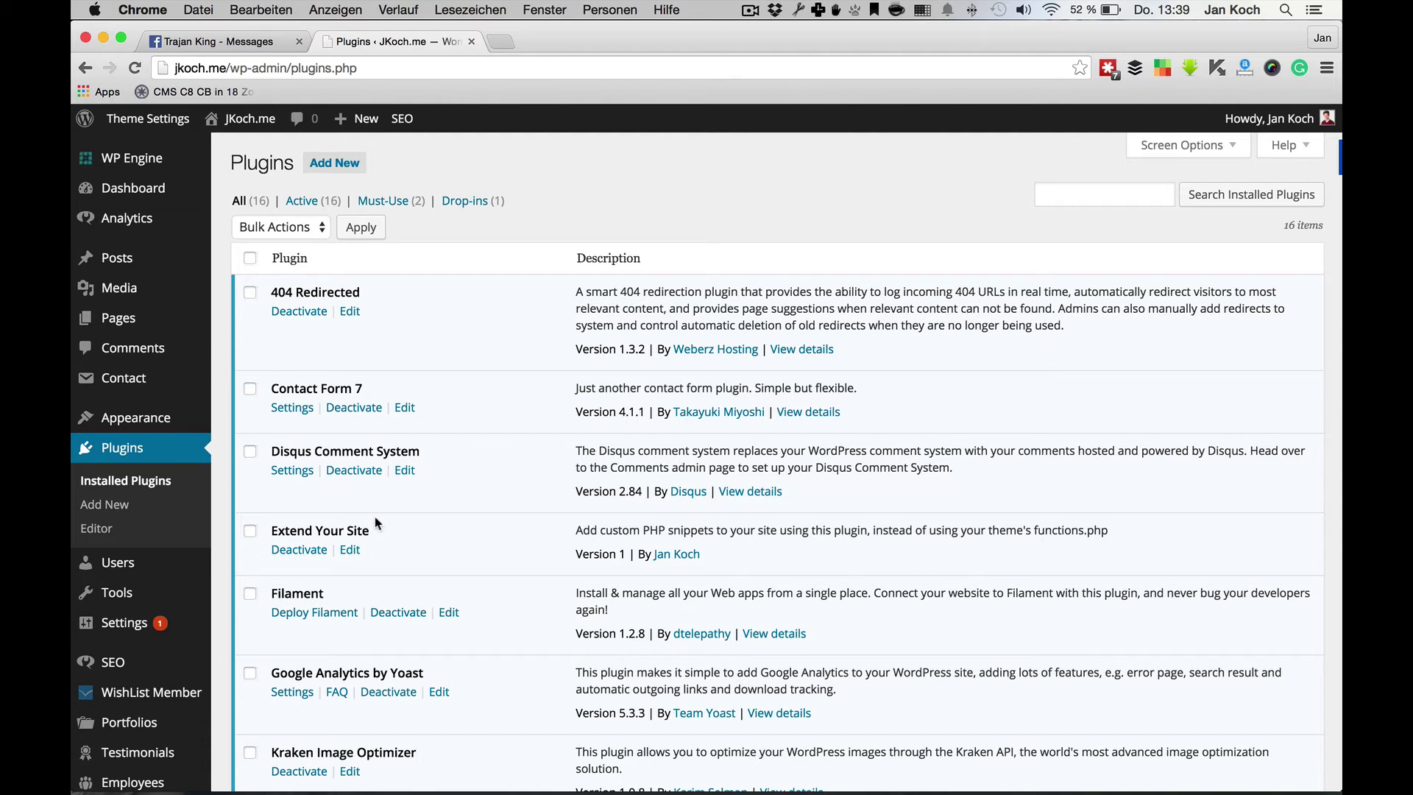
# - Paste the jk_retina_script snippet below the header comment in Extend-your-site.php and select its URL
pyautogui.click(351, 552)
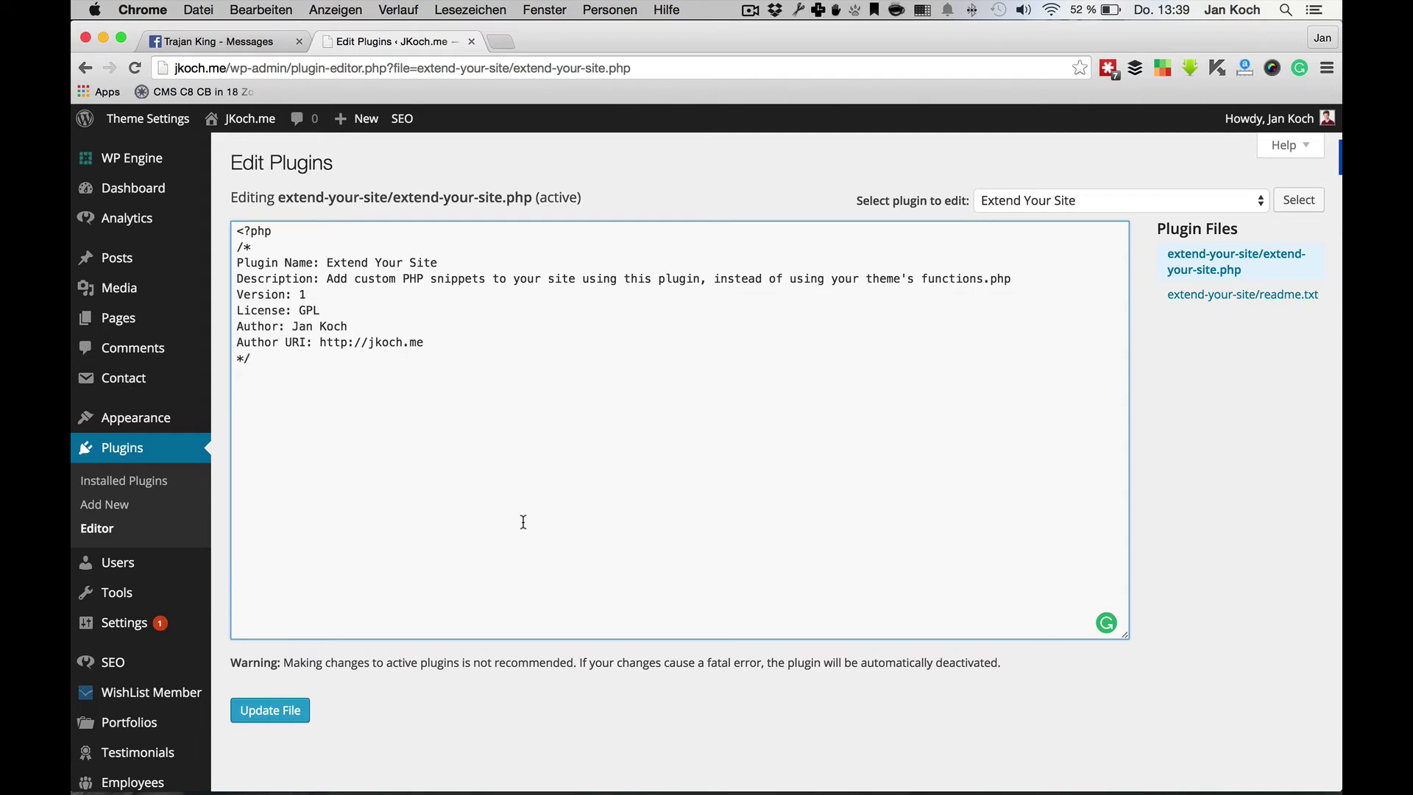
pyautogui.press('Return')
pyautogui.press('super+v')
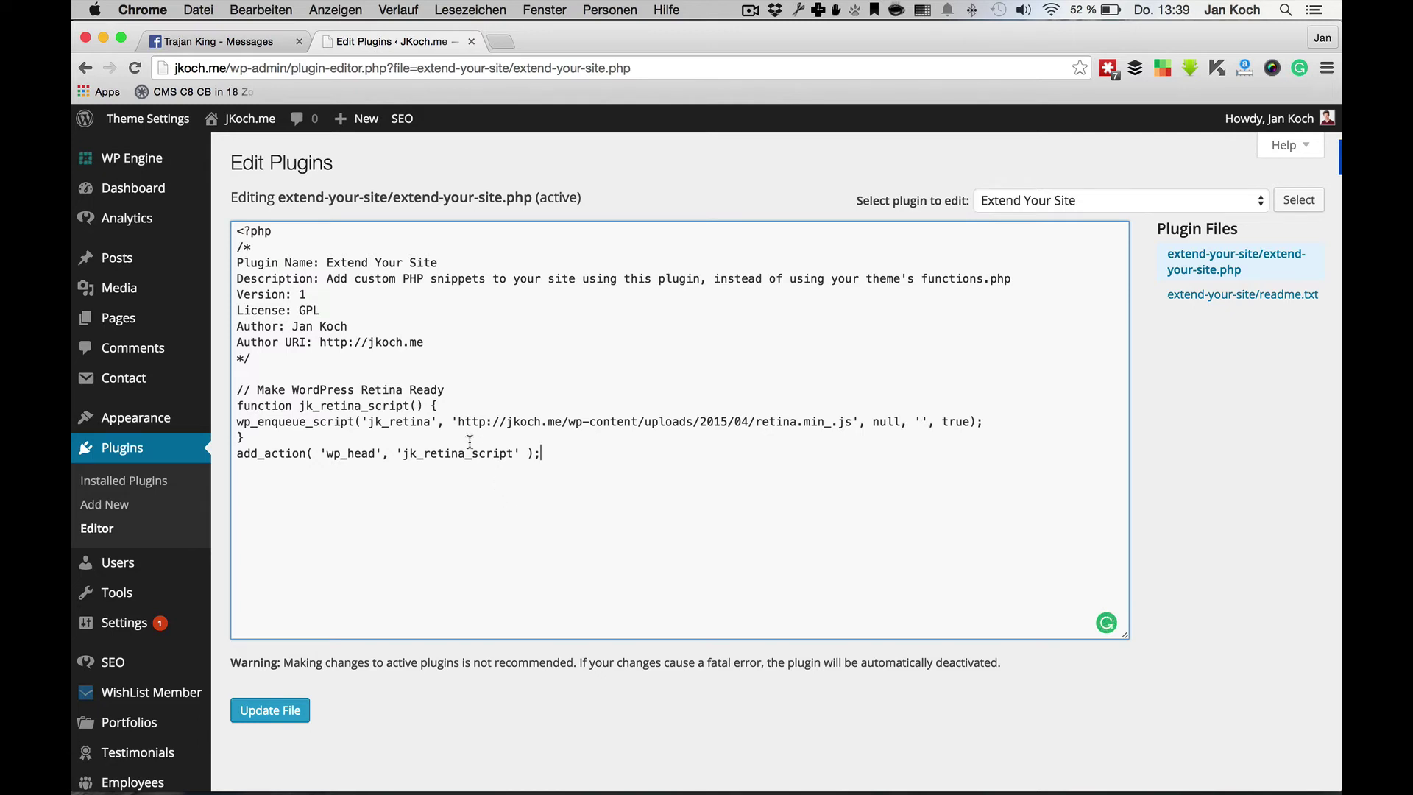
pyautogui.moveTo(457, 421); pyautogui.dragTo(852, 425)
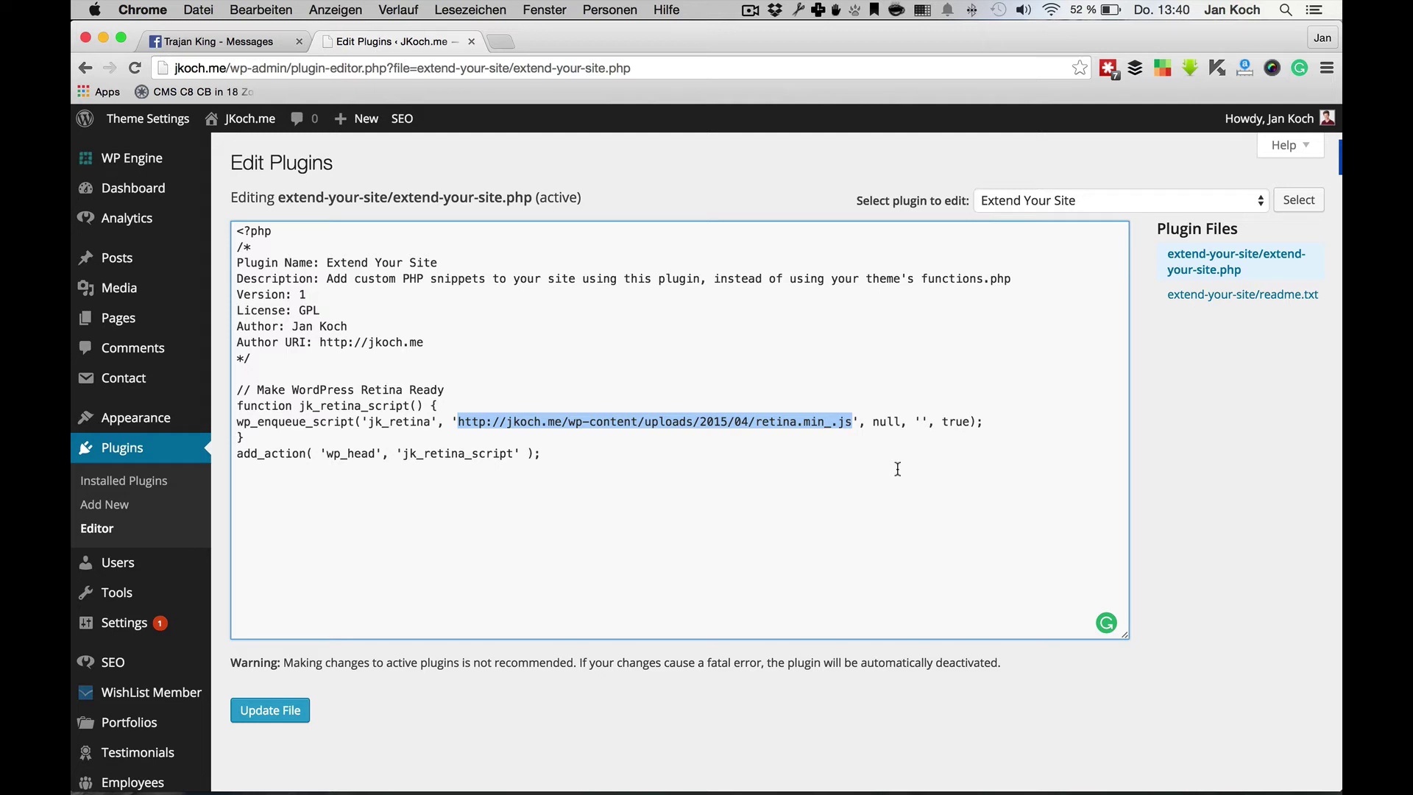
pyautogui.click(860, 420)
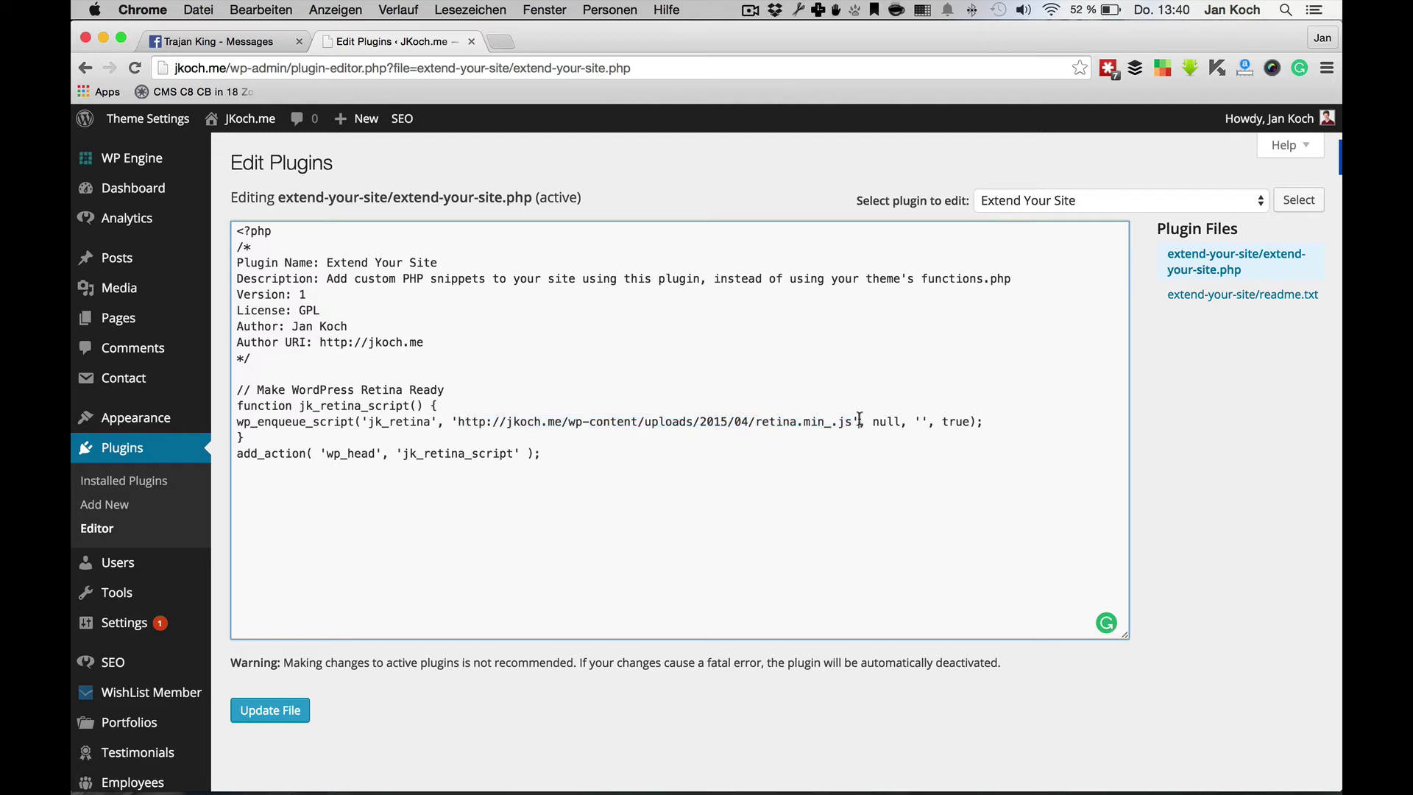
pyautogui.click(870, 446)
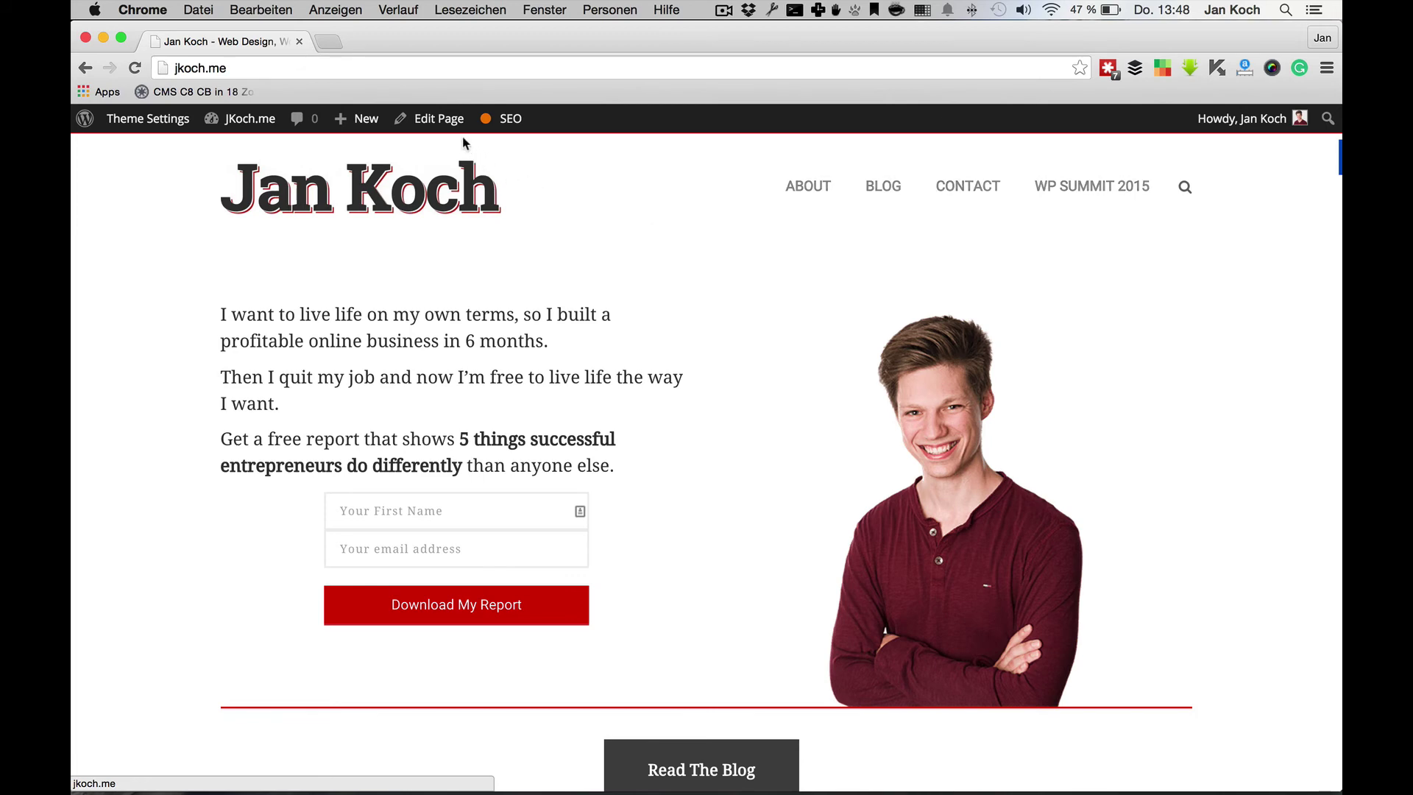
# - Open the Home page in the page editor and bring up the portrait Image element's settings
pyautogui.click(441, 119)
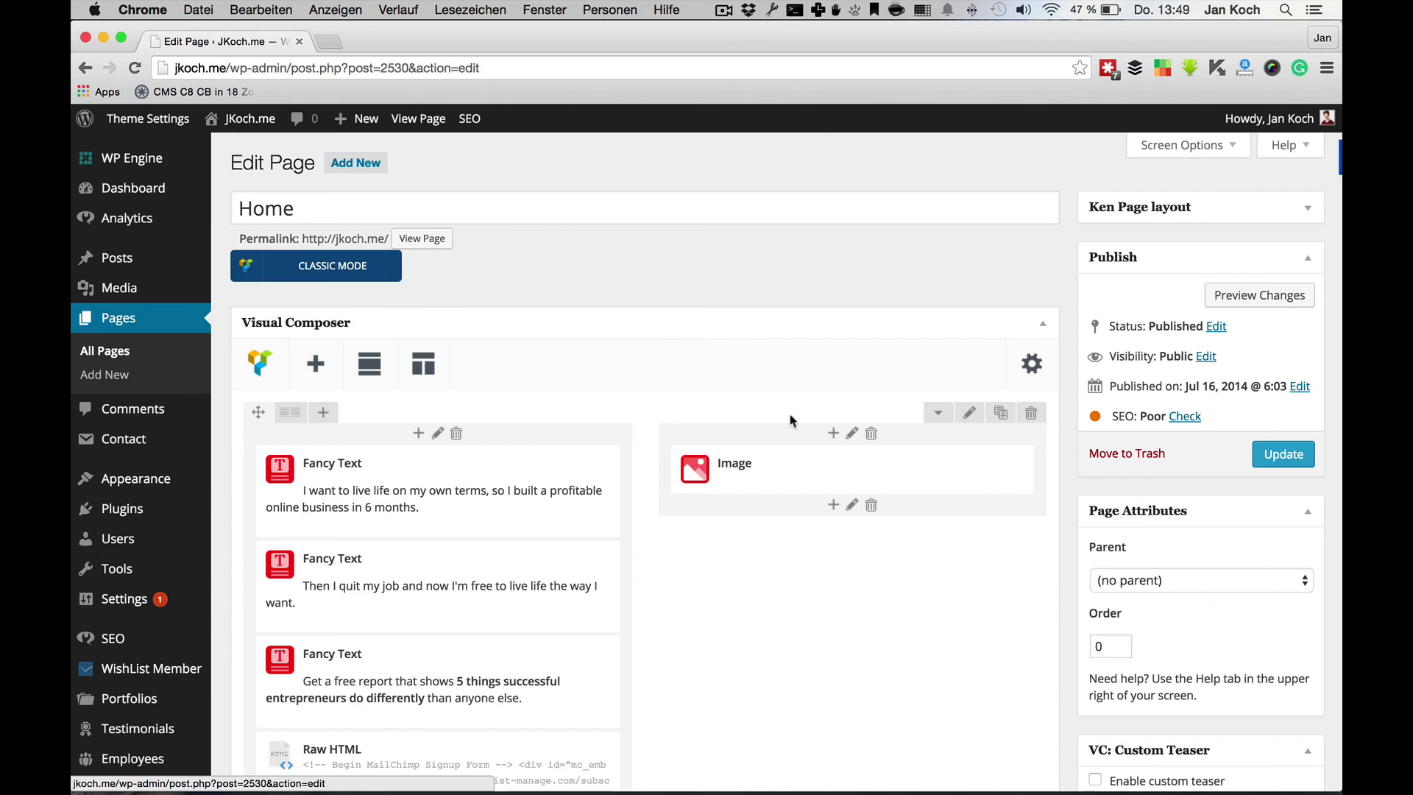
pyautogui.moveTo(855, 479)
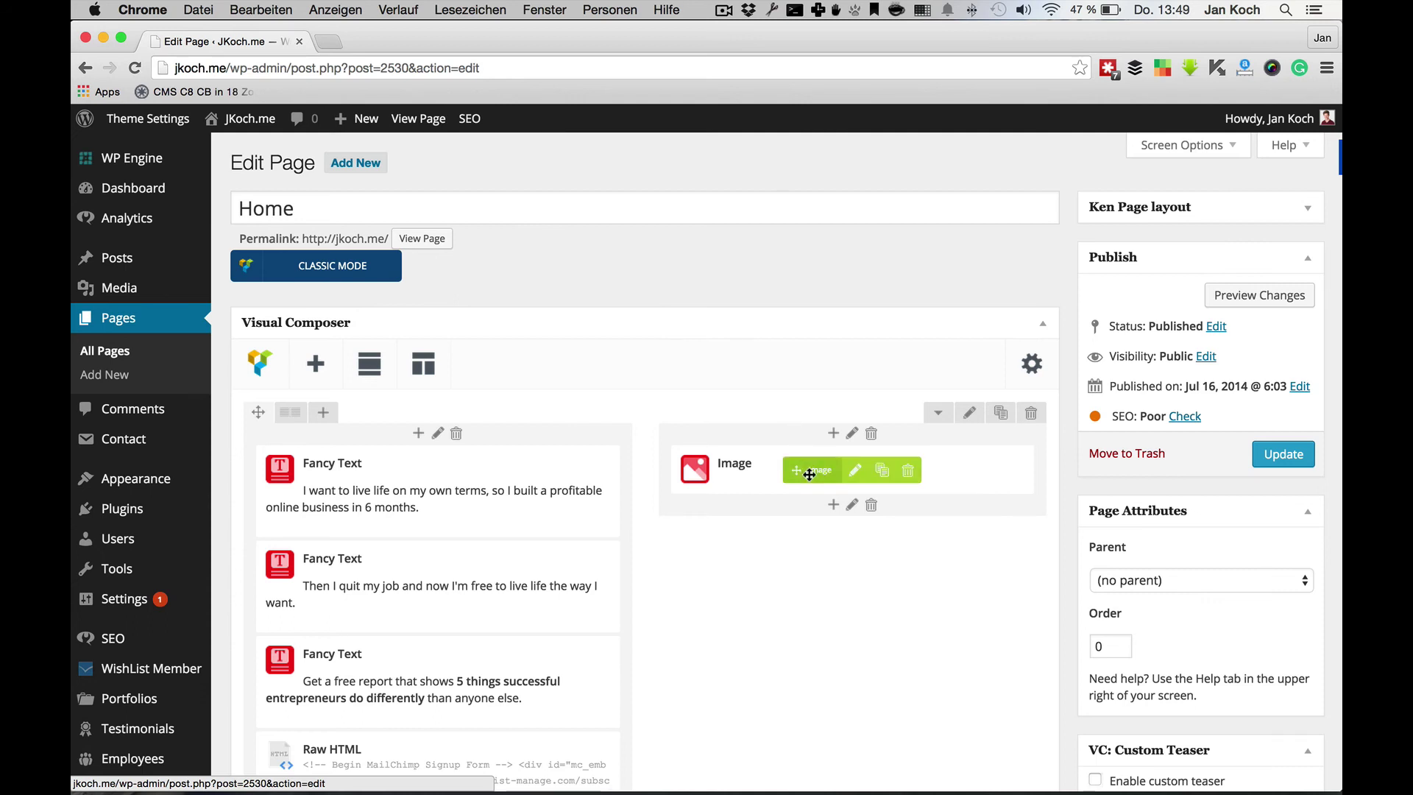
pyautogui.click(856, 479)
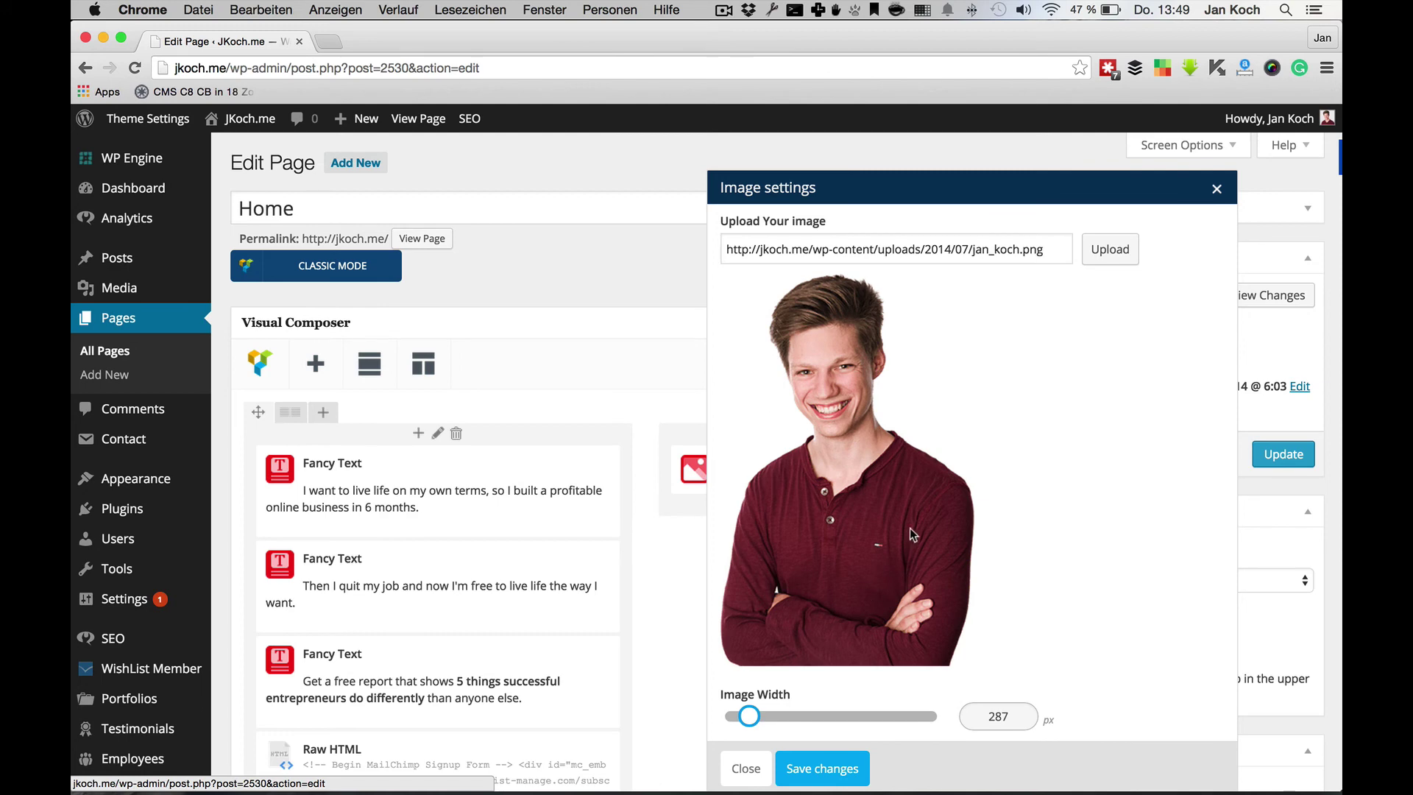
pyautogui.click(1111, 258)
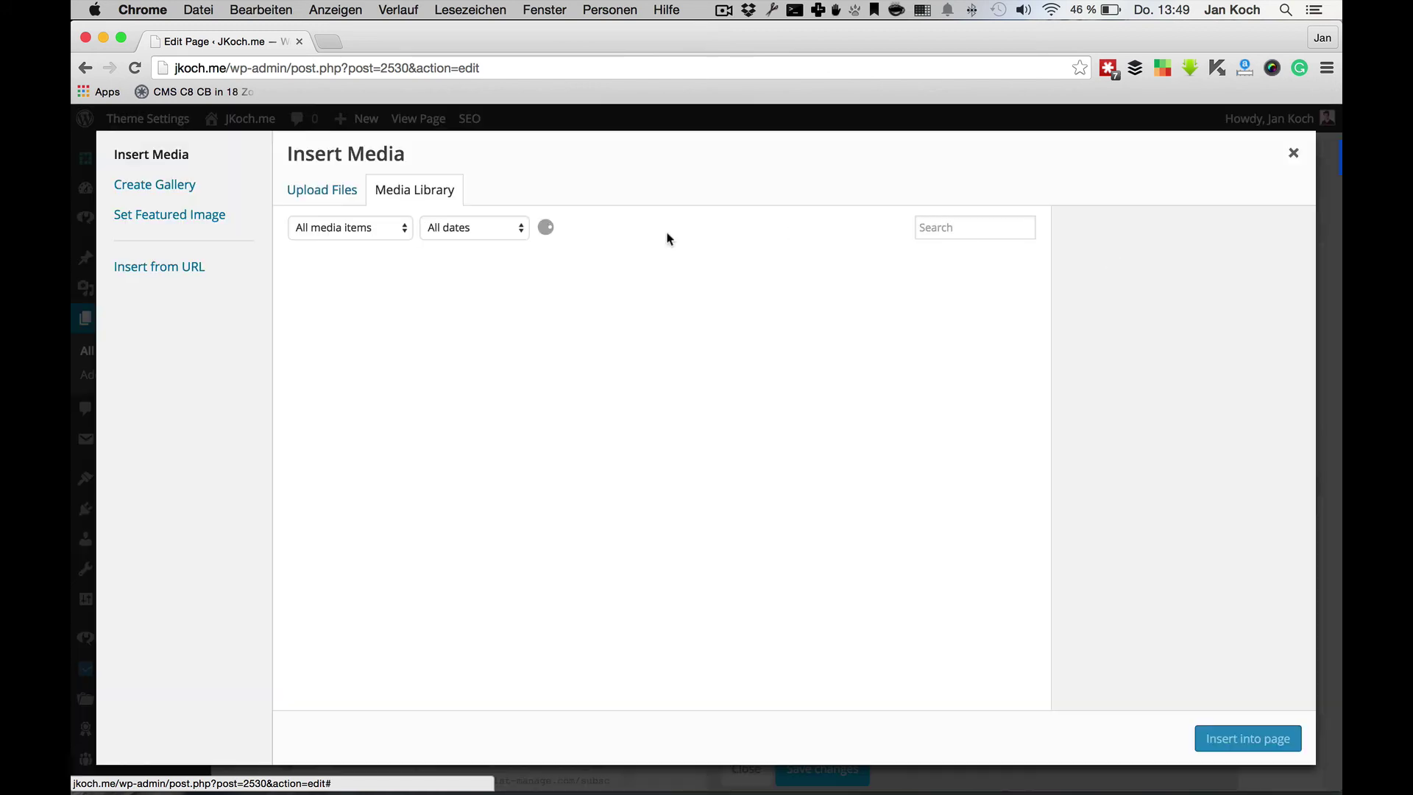
pyautogui.click(322, 190)
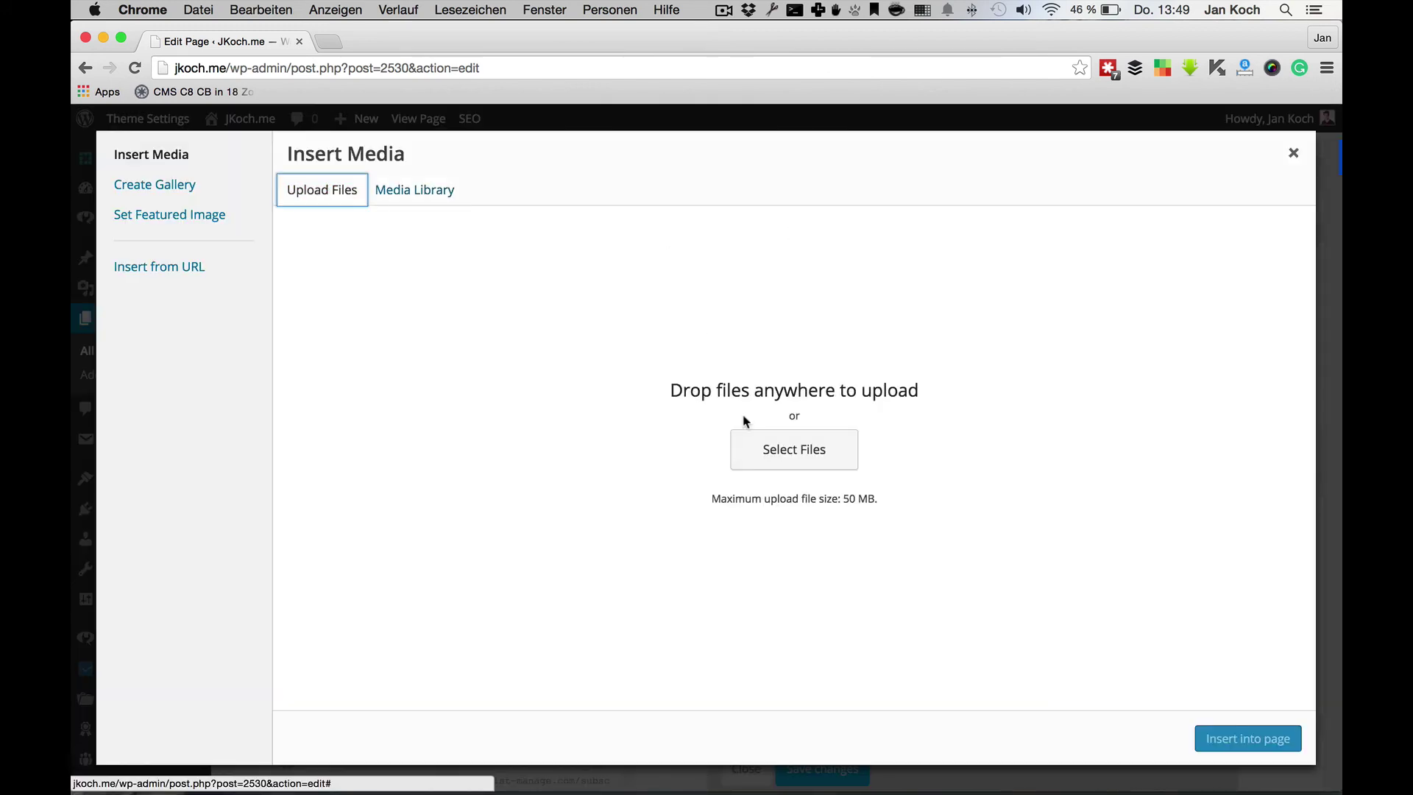
pyautogui.click(788, 450)
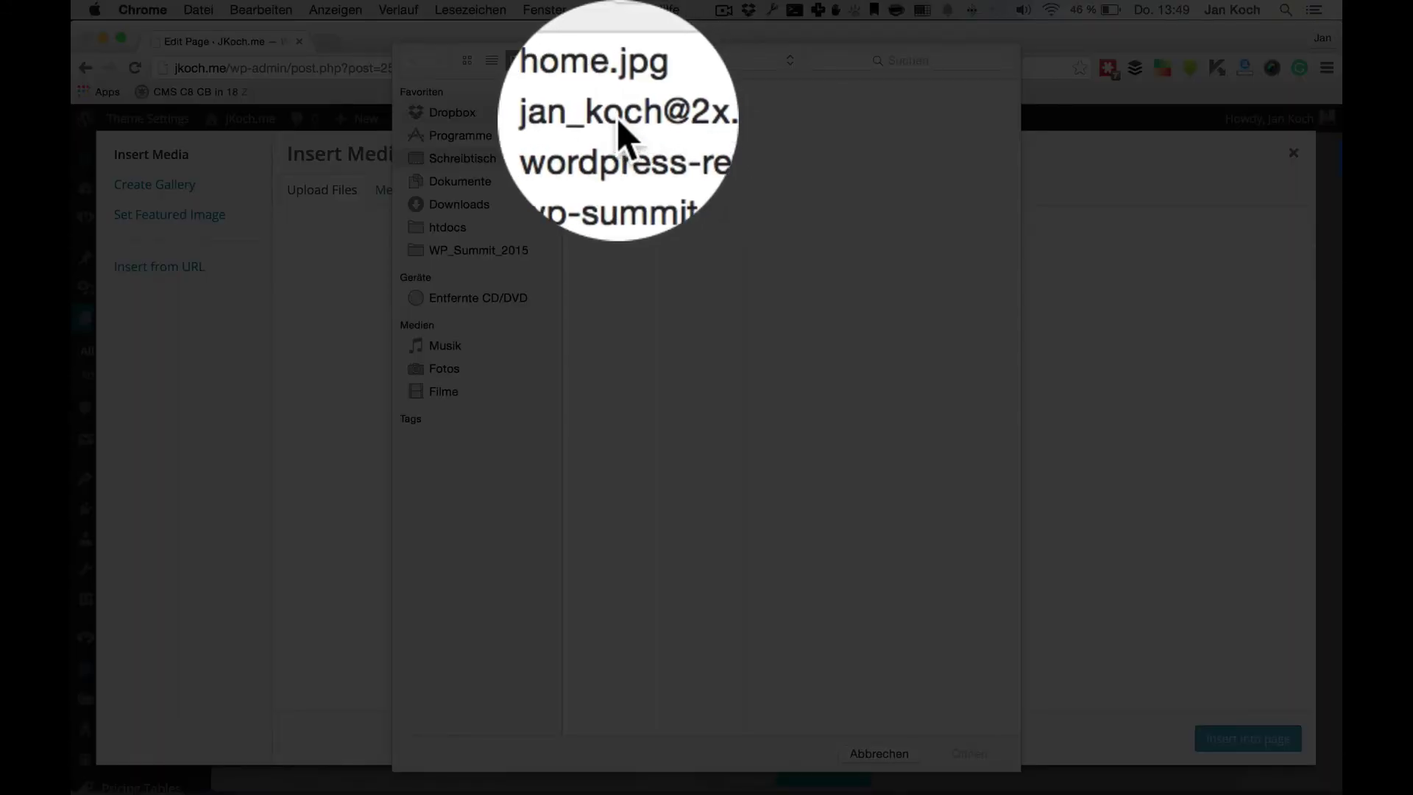
pyautogui.click(618, 119)
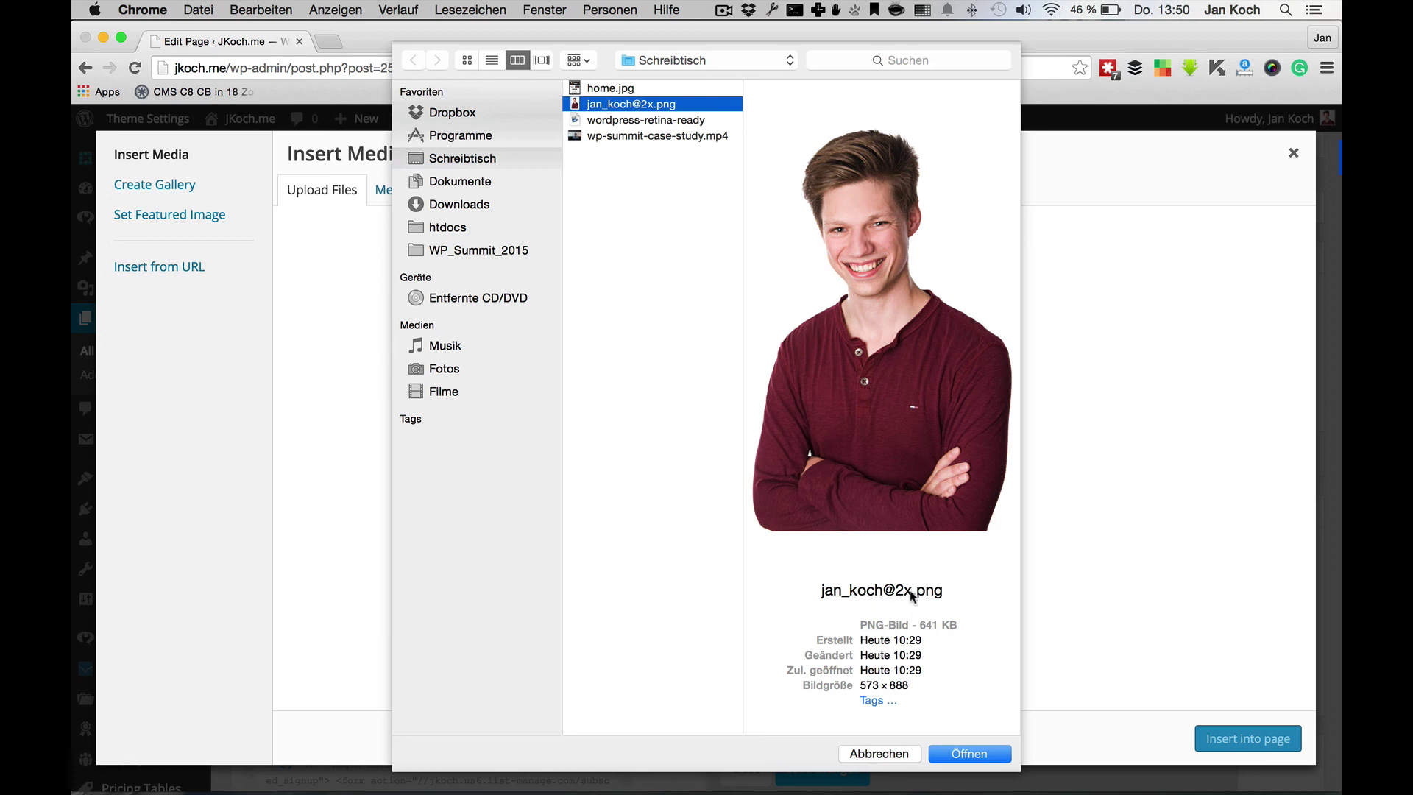
pyautogui.click(967, 754)
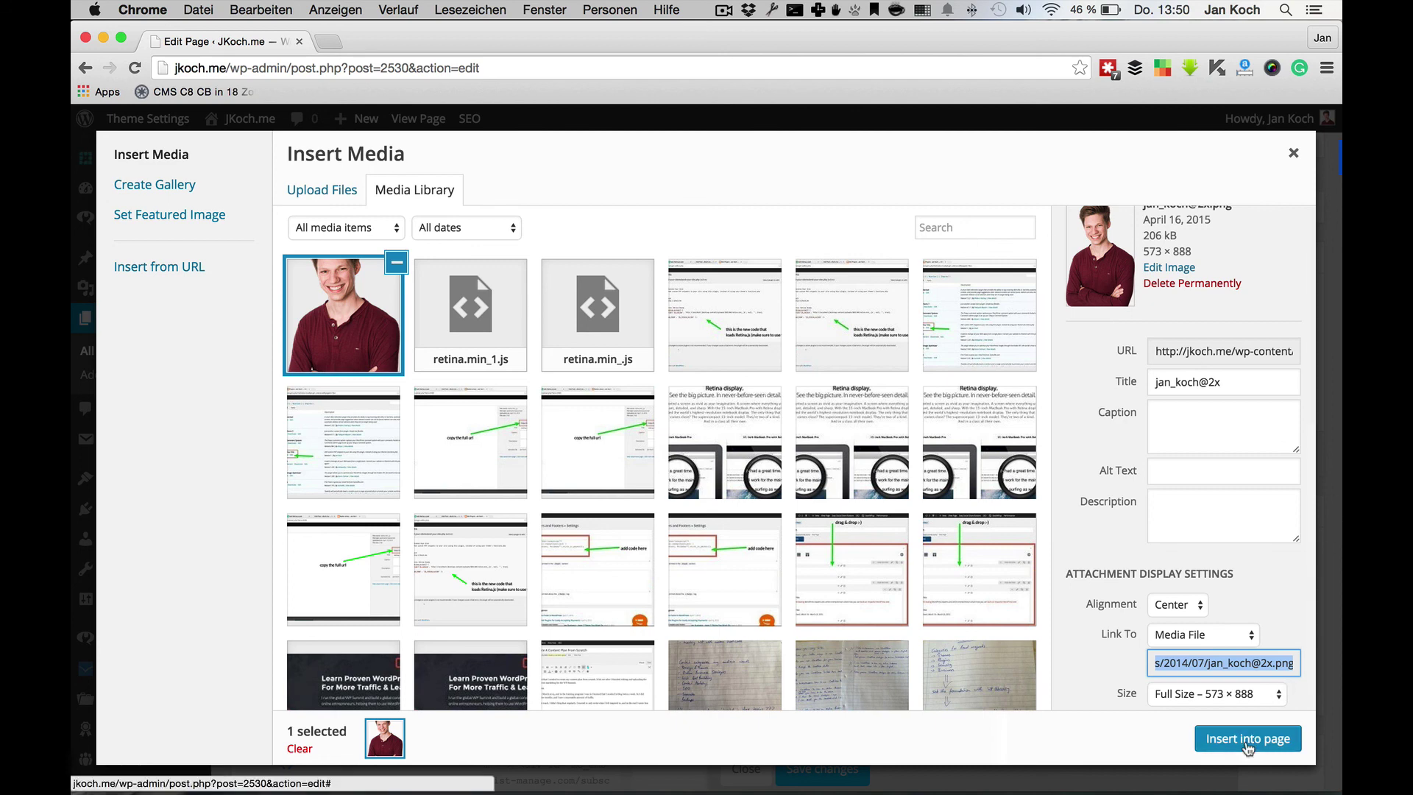
pyautogui.click(1298, 152)
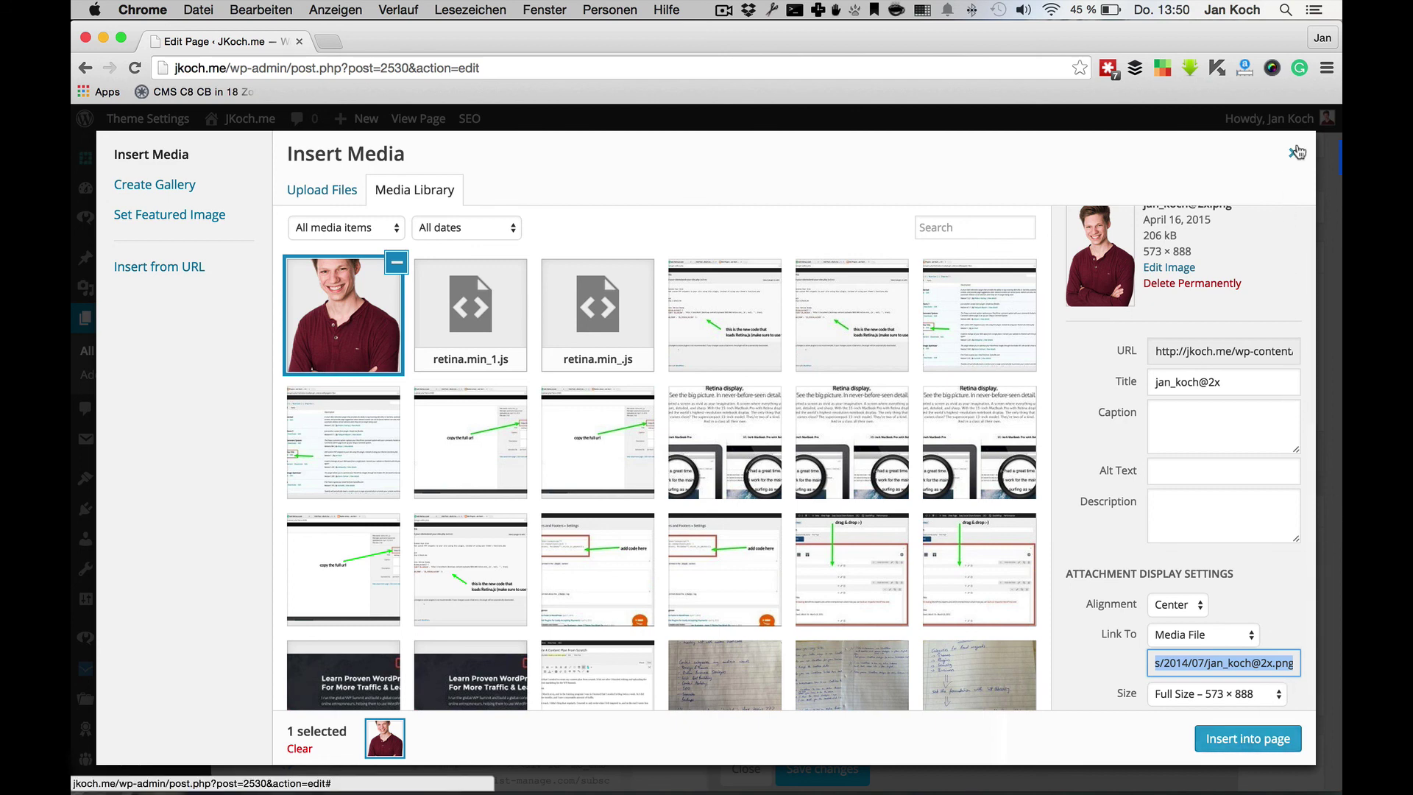
pyautogui.click(1220, 189)
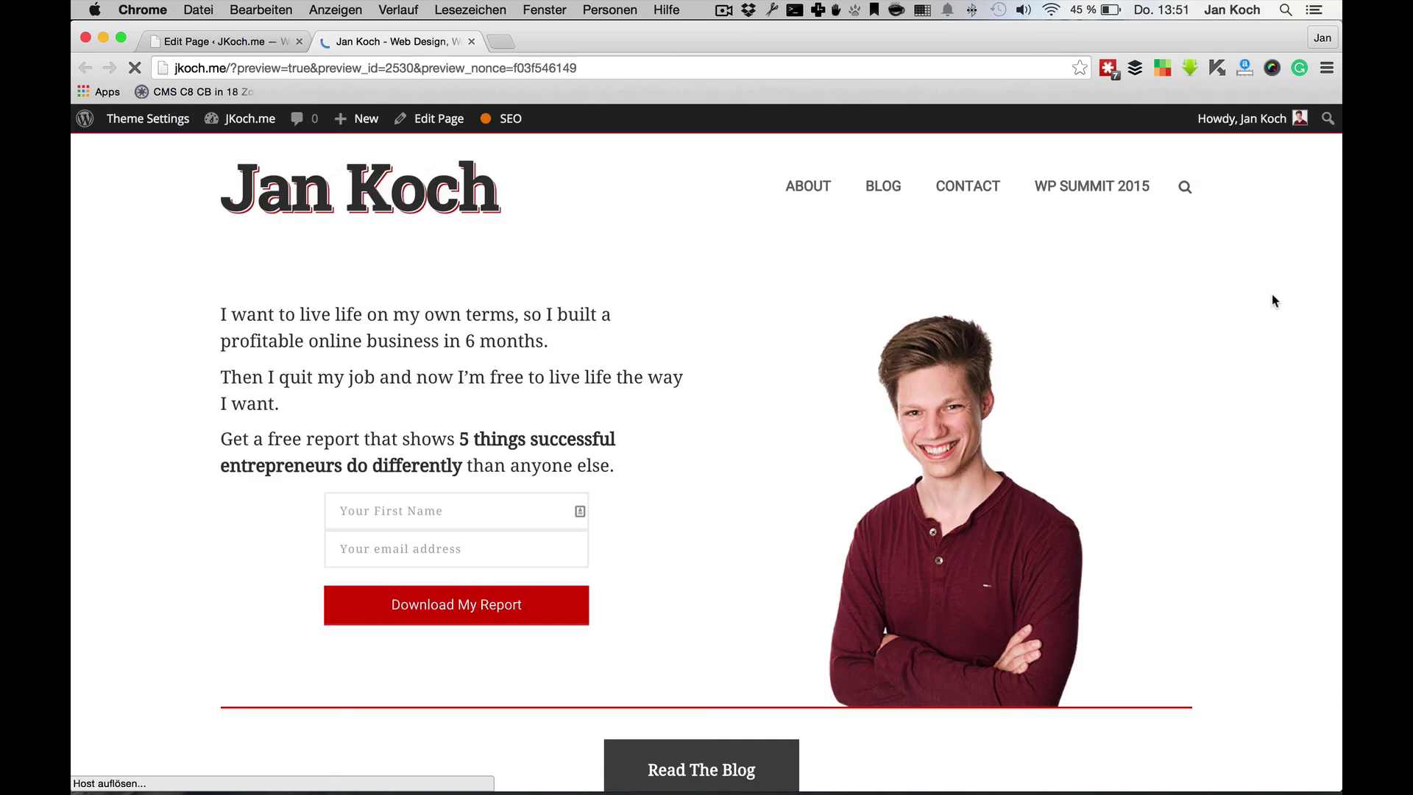
pyautogui.rightClick(992, 491)
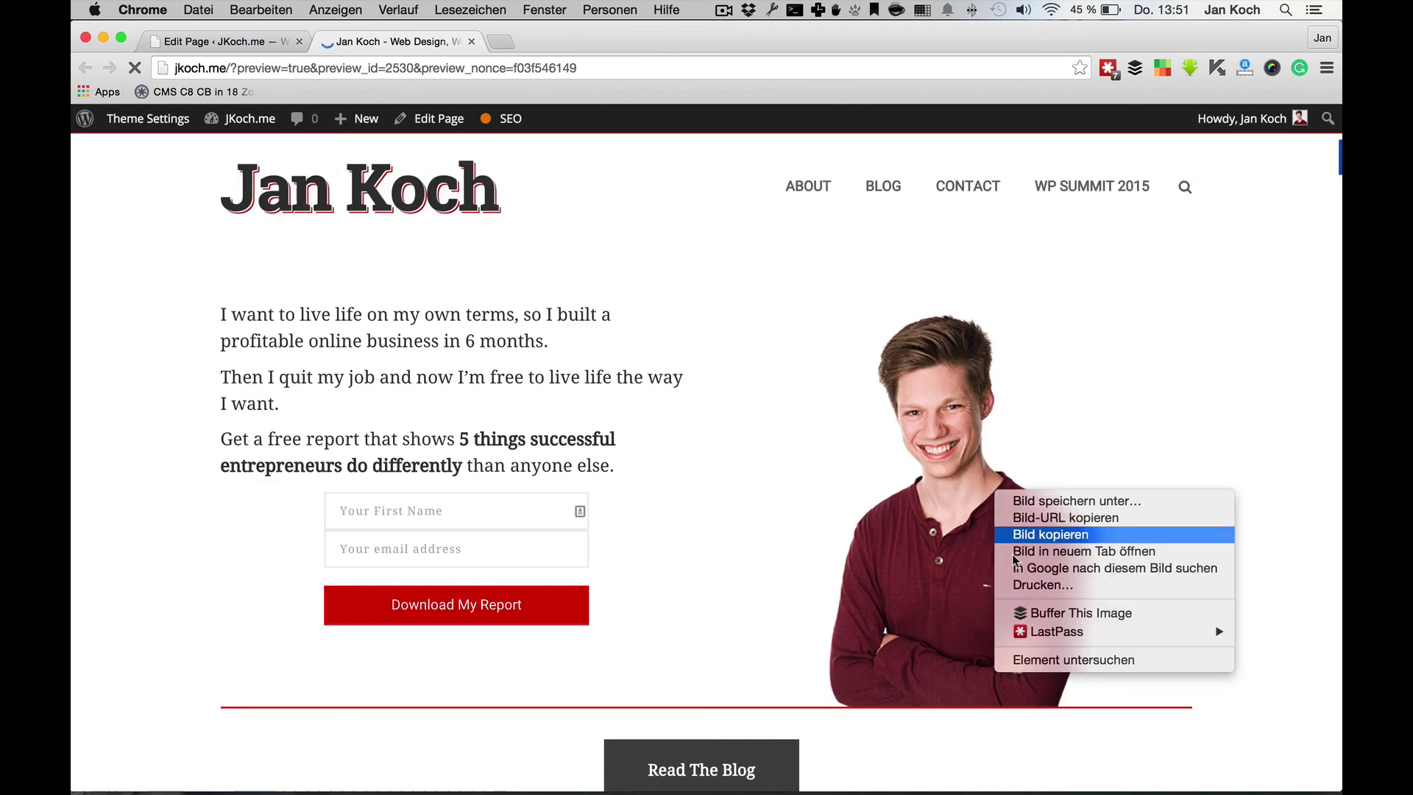
pyautogui.click(1034, 660)
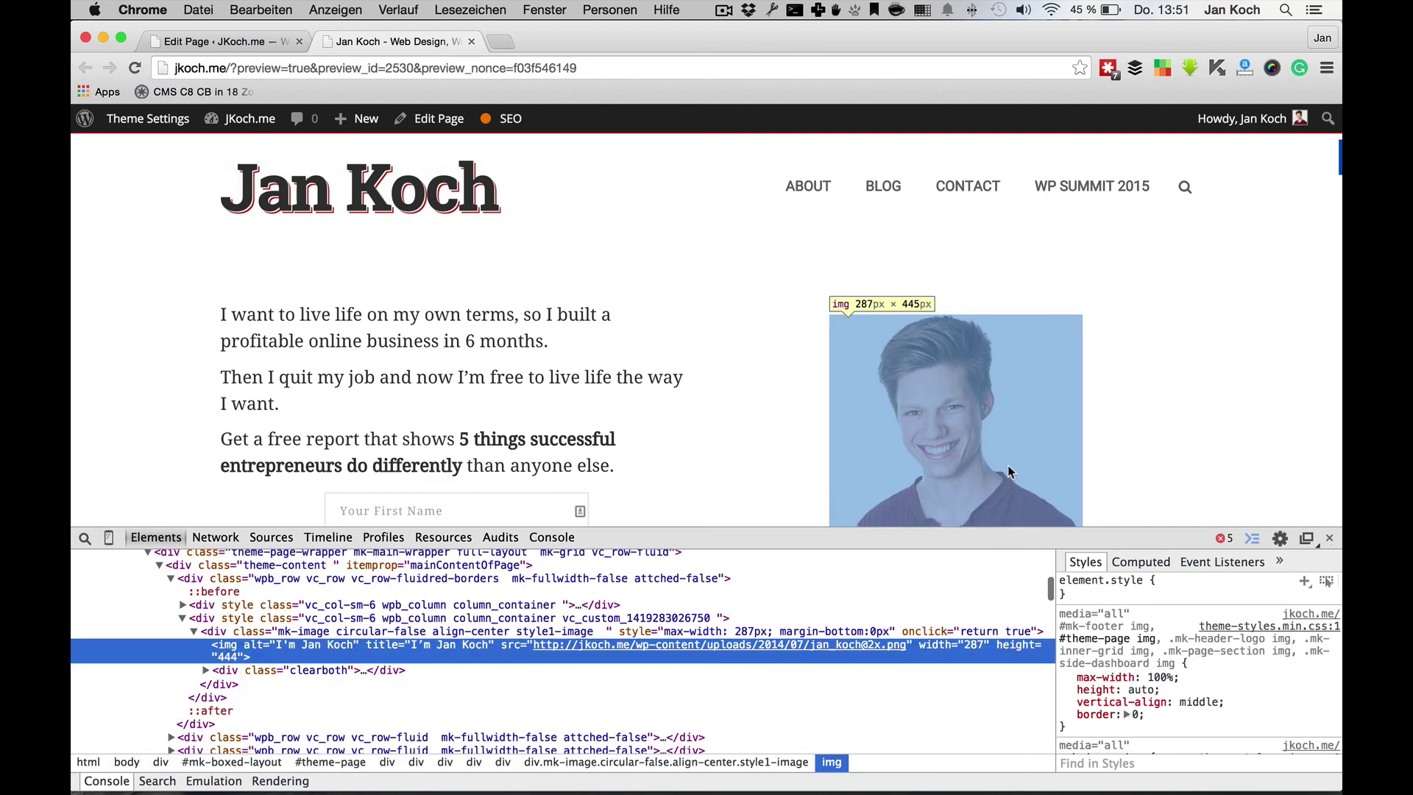
pyautogui.scroll(-1, 1005, 465)
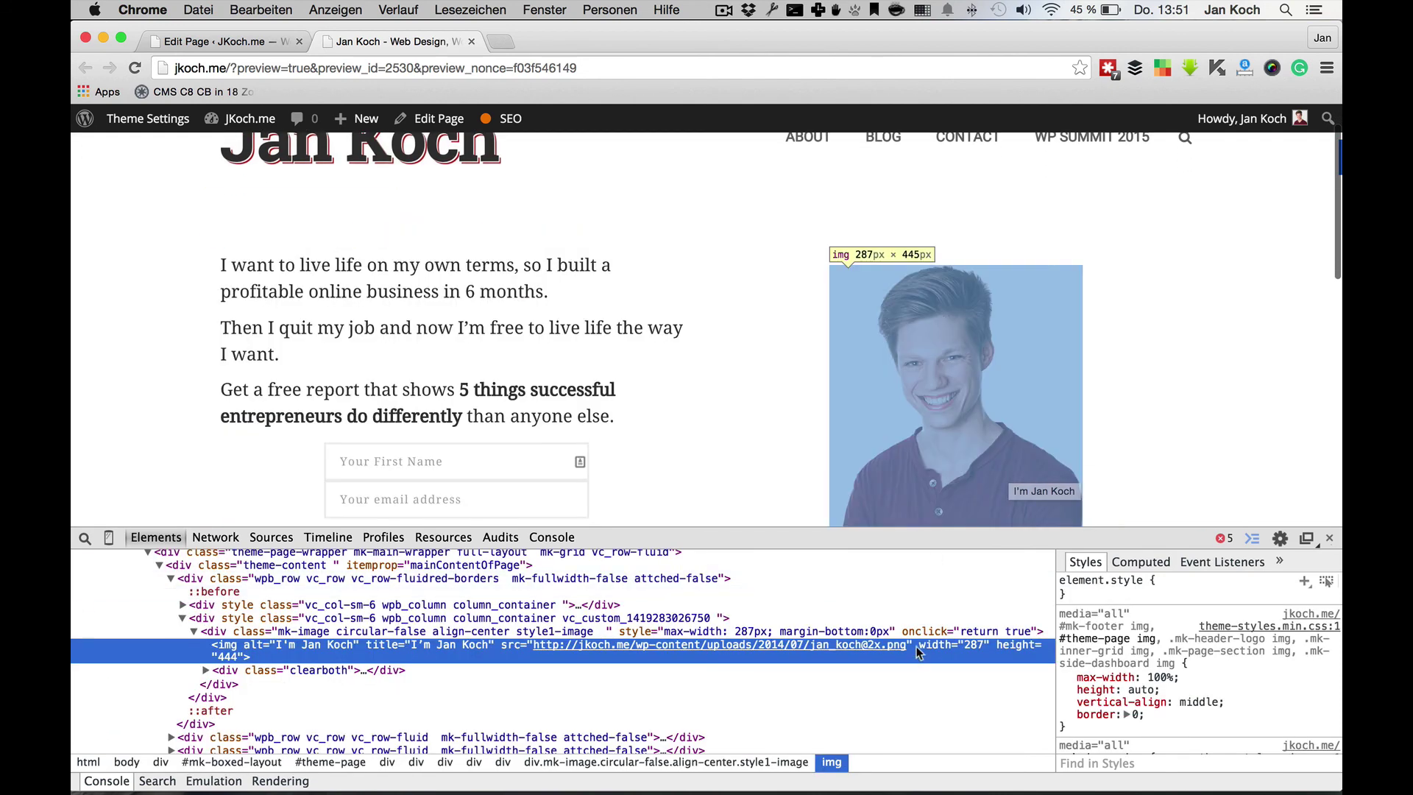
pyautogui.moveTo(867, 656)
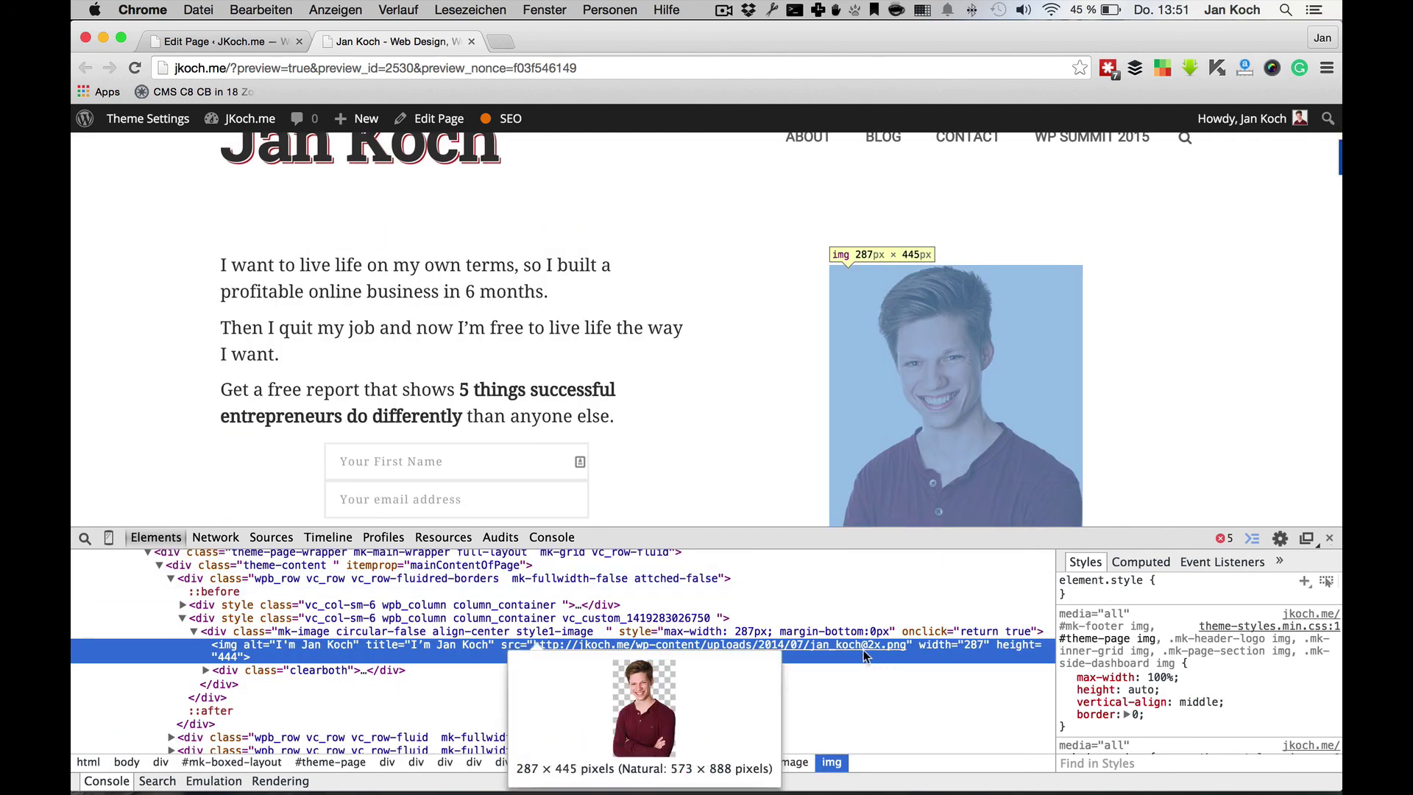